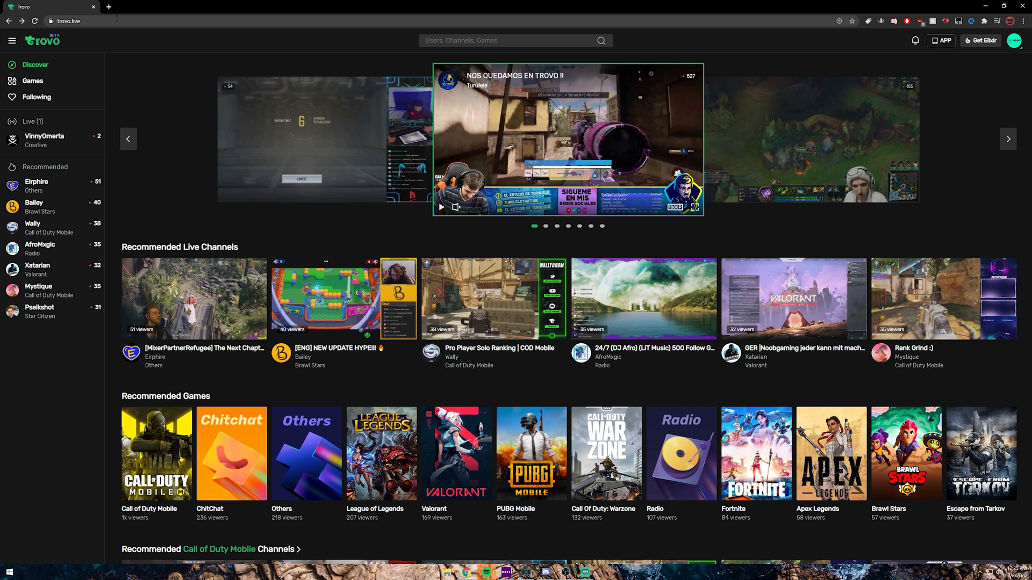
Open Trovo's Creator Studio from the profile avatar's account menu.
{"action": "left_click", "coordinate": [1014, 43]}
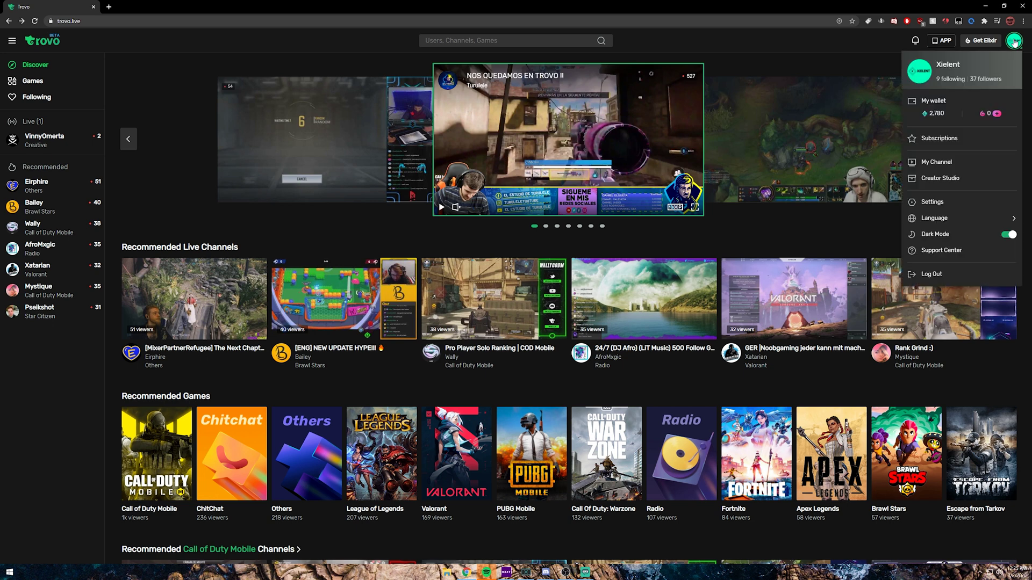
{"action": "left_click", "coordinate": [938, 178]}
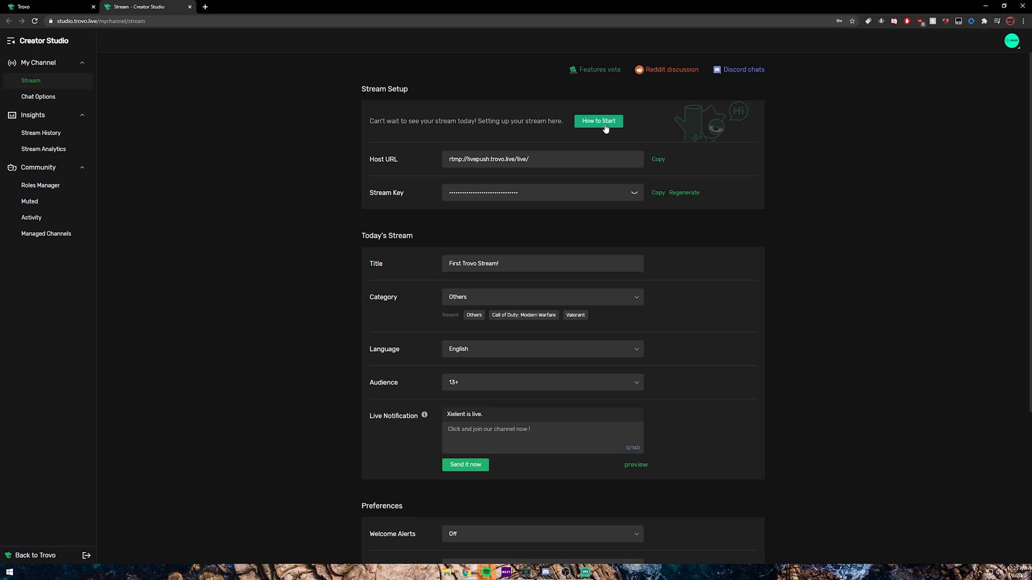
Read Trovo's How to Start guide down to the Streaming from PC/Mac section.
{"action": "left_click", "coordinate": [600, 128]}
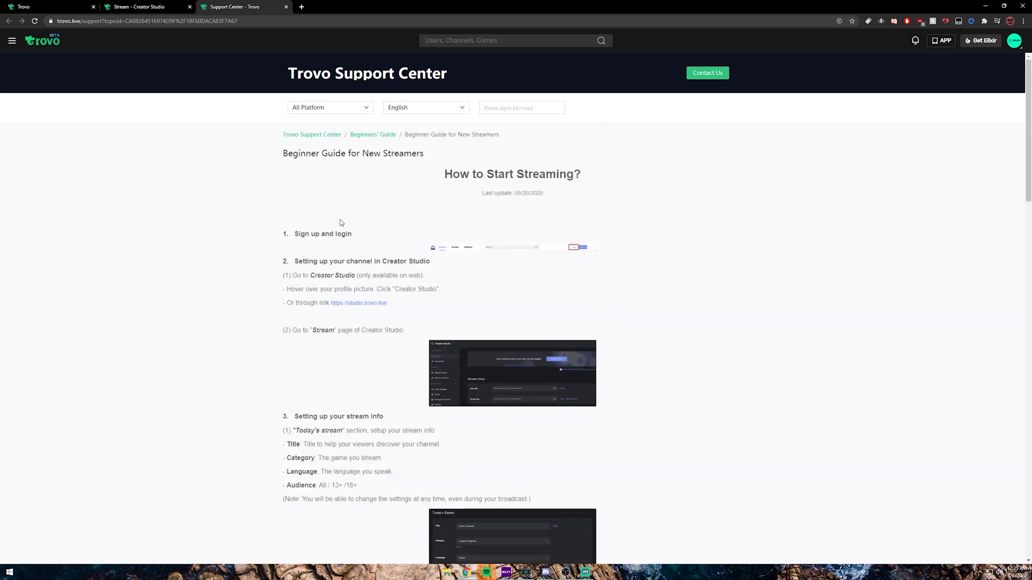
{"action": "scroll", "coordinate": [338, 242], "scroll_direction": "down", "scroll_amount": 2}
{"action": "scroll", "coordinate": [339, 244], "scroll_direction": "down", "scroll_amount": 3}
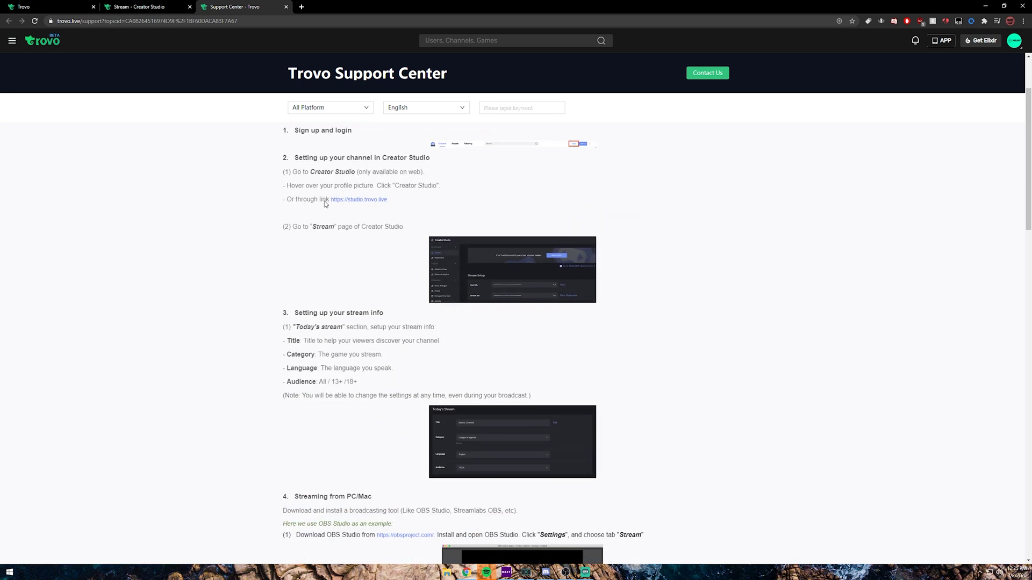
{"action": "scroll", "coordinate": [361, 314], "scroll_direction": "down", "scroll_amount": 1}
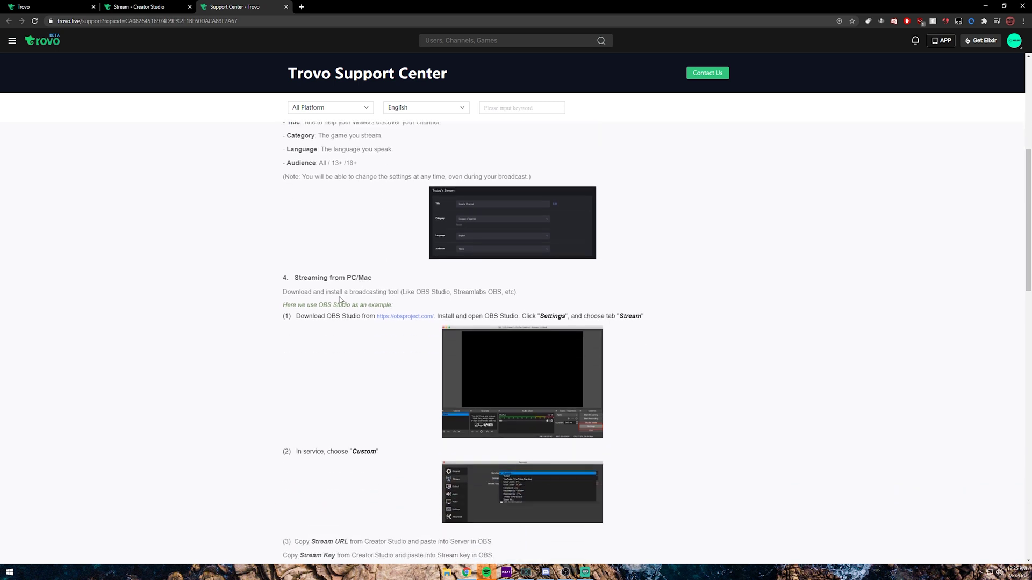
{"action": "left_click_drag", "start_coordinate": [295, 279], "coordinate": [450, 292]}
{"action": "left_click", "coordinate": [212, 309]}
{"action": "scroll", "coordinate": [215, 312], "scroll_direction": "down", "scroll_amount": 1}
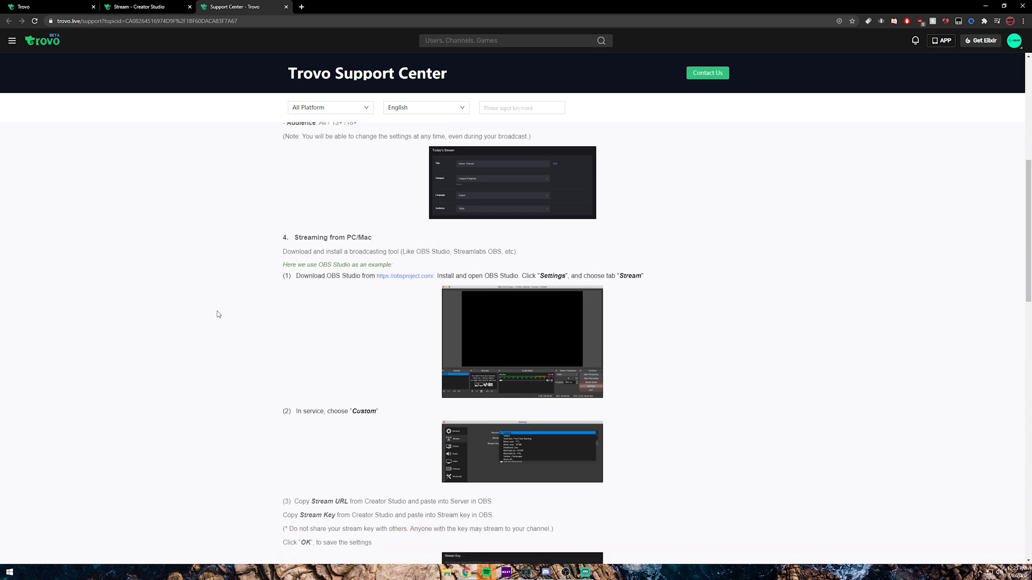
View the linked OBS Studio website in a new tab, then close it.
{"action": "middle_click", "coordinate": [392, 239]}
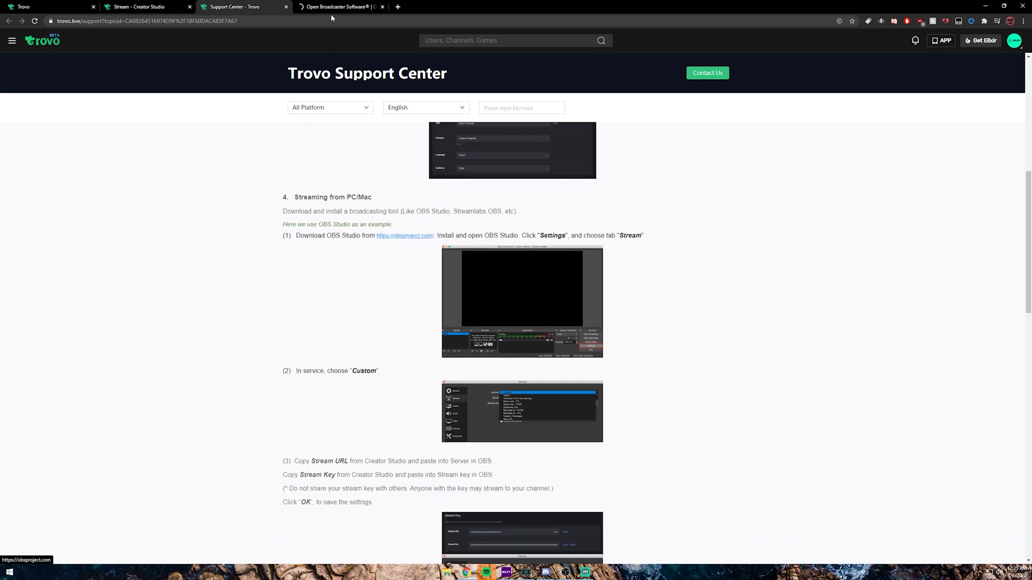
{"action": "left_click", "coordinate": [328, 6]}
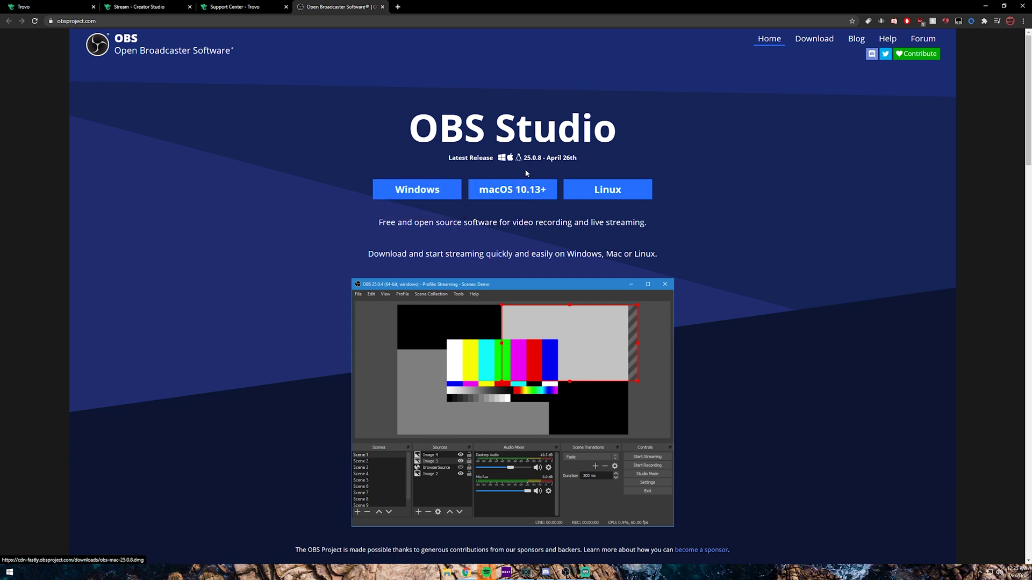
{"action": "left_click", "coordinate": [262, 8]}
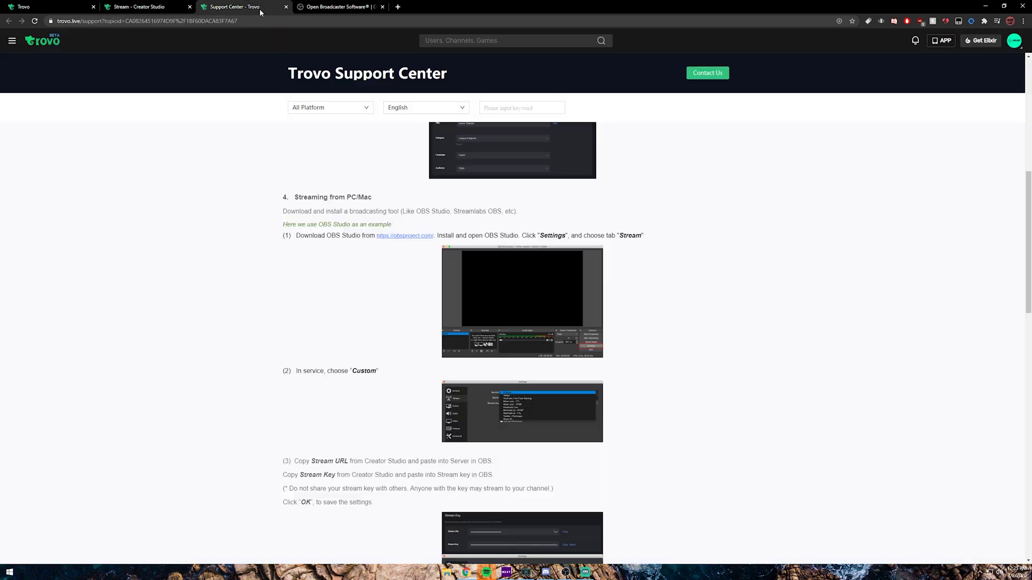
{"action": "left_click", "coordinate": [382, 7]}
Finish reading the guide and return to the Beginners' Guide article list.
{"action": "scroll", "coordinate": [215, 306], "scroll_direction": "down", "scroll_amount": 2}
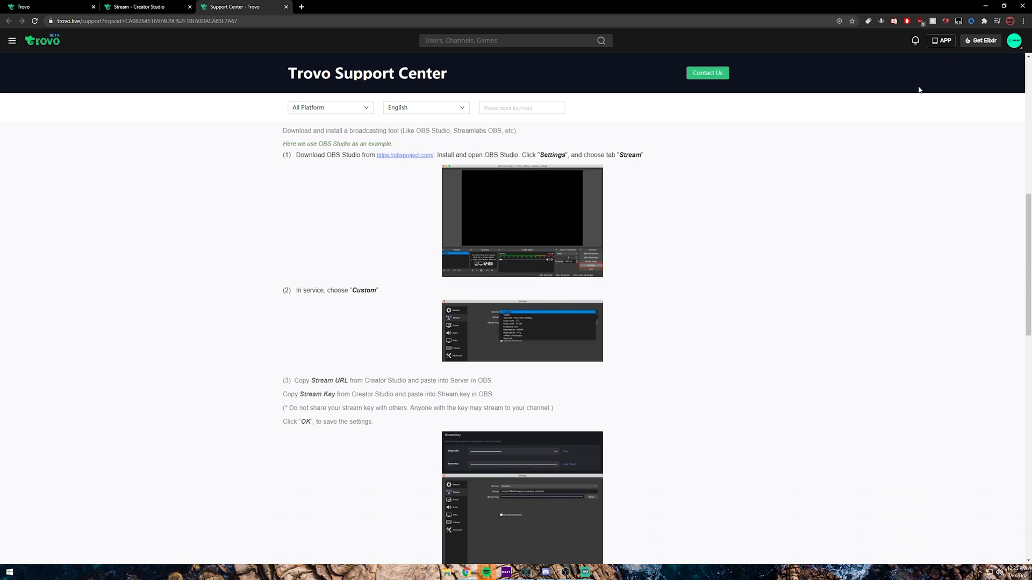
{"action": "scroll", "coordinate": [710, 293], "scroll_direction": "down", "scroll_amount": 3}
{"action": "scroll", "coordinate": [709, 296], "scroll_direction": "down", "scroll_amount": 8}
{"action": "scroll", "coordinate": [709, 301], "scroll_direction": "down", "scroll_amount": 3}
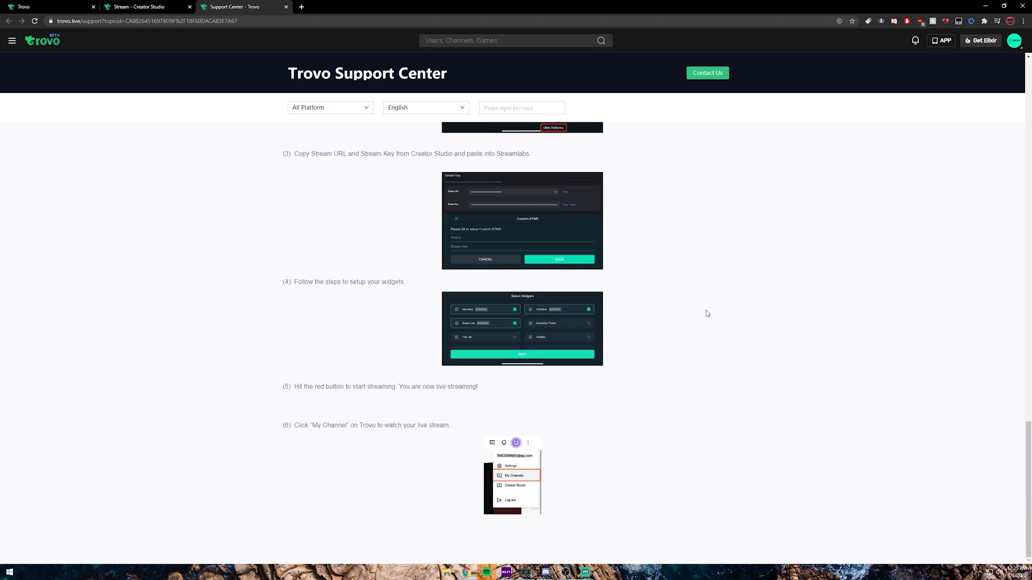
{"action": "left_click", "coordinate": [108, 7]}
{"action": "left_click", "coordinate": [239, 6]}
{"action": "scroll", "coordinate": [215, 121], "scroll_direction": "up", "scroll_amount": 20}
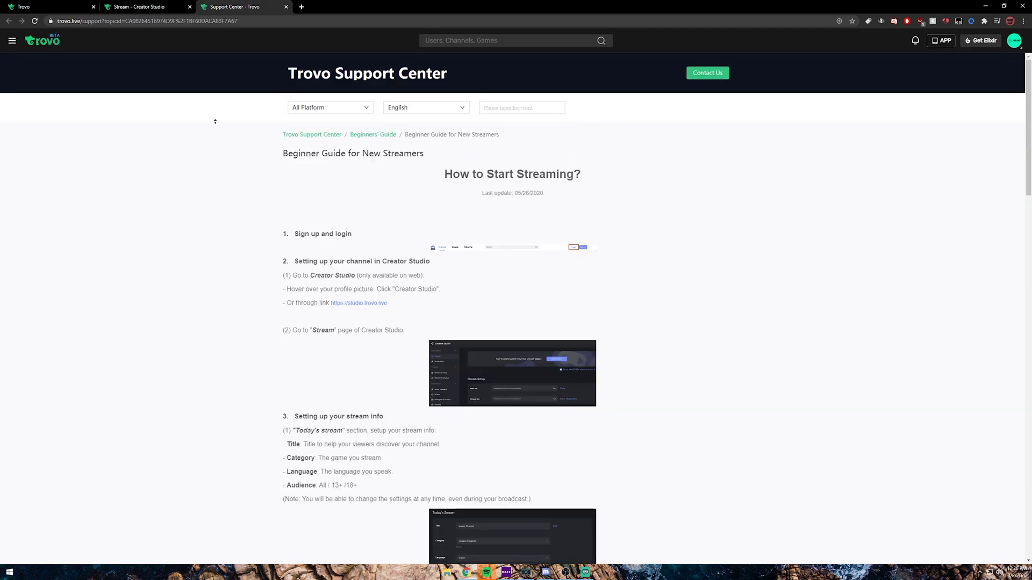
{"action": "left_click", "coordinate": [376, 135]}
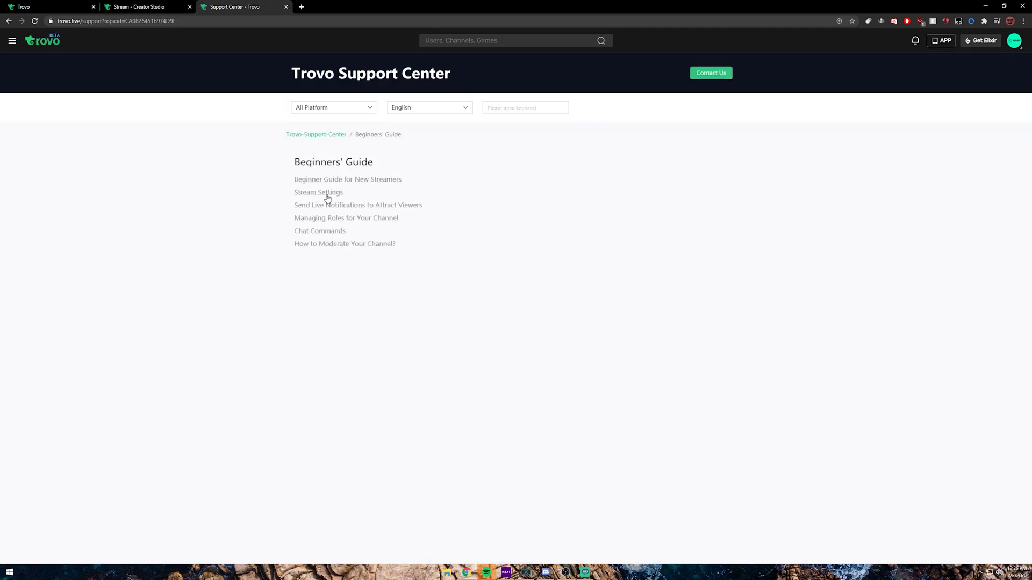
Open the Stream Settings article and review the recommended 1080p+ bitrate range.
{"action": "left_click", "coordinate": [327, 194]}
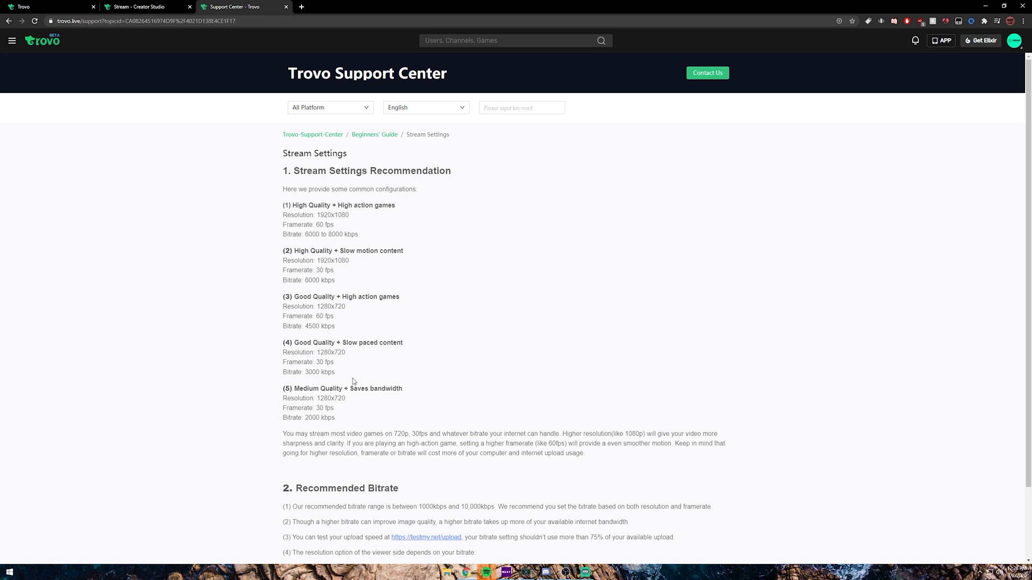
{"action": "scroll", "coordinate": [353, 382], "scroll_direction": "down", "scroll_amount": 2}
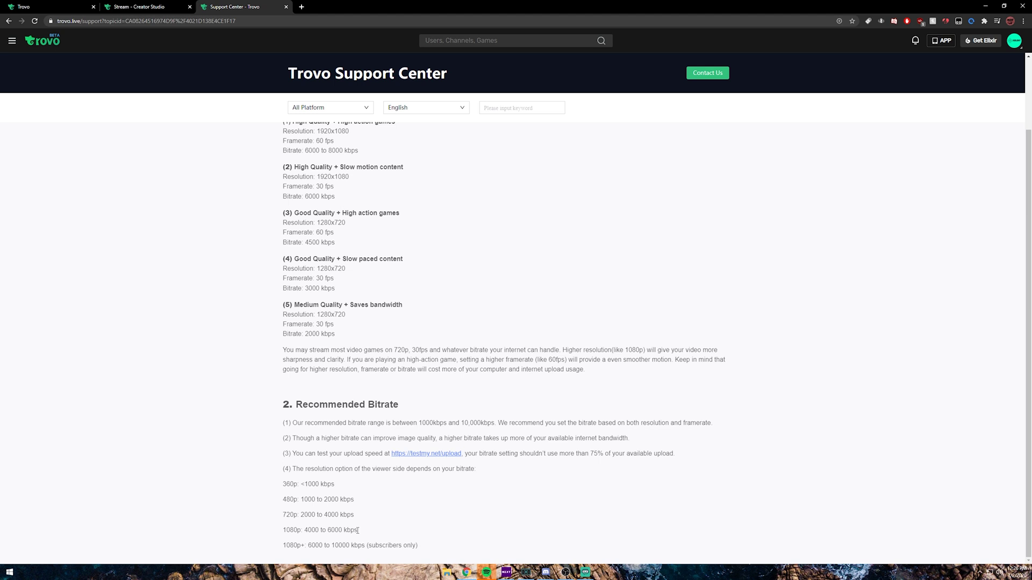
{"action": "left_click_drag", "start_coordinate": [309, 546], "coordinate": [425, 554]}
{"action": "left_click", "coordinate": [421, 548]}
Minimize Chrome and bring OBS Studio to the front.
{"action": "scroll", "coordinate": [637, 234], "scroll_direction": "up", "scroll_amount": 2}
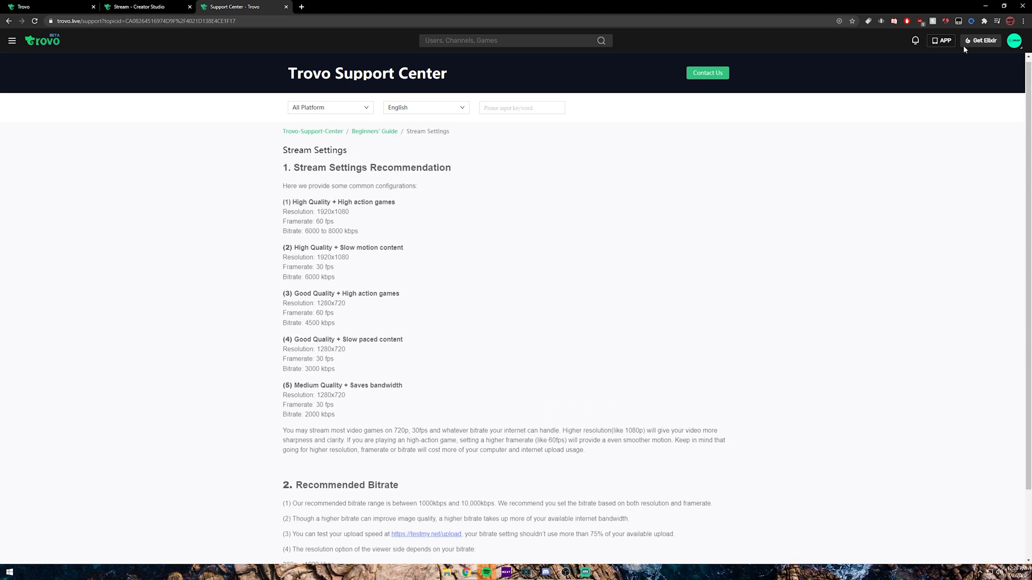
{"action": "left_click", "coordinate": [985, 6]}
{"action": "left_click", "coordinate": [565, 573]}
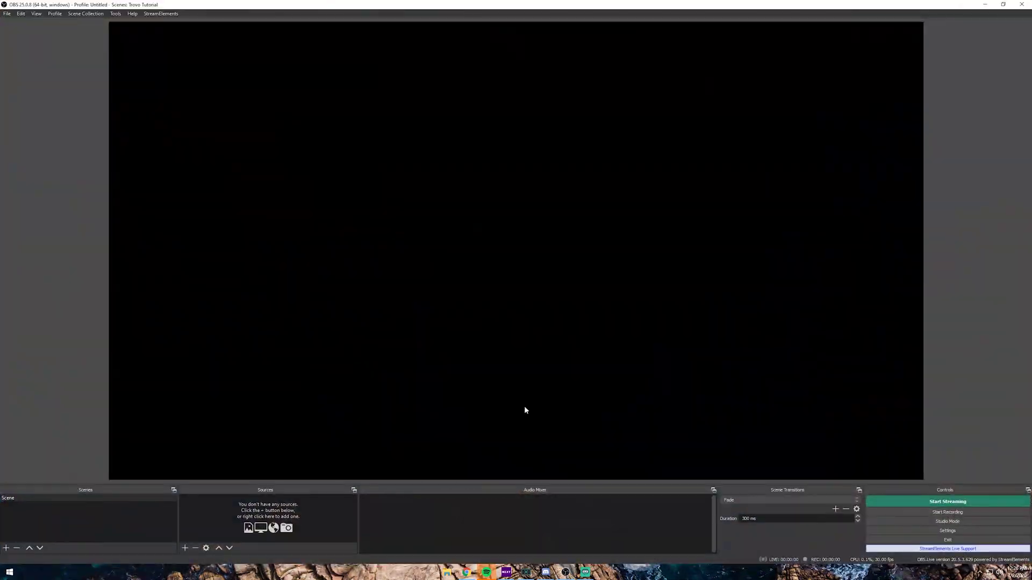
Maximize the OBS Studio window and open its Settings dialog.
{"action": "key", "text": "super+Down"}
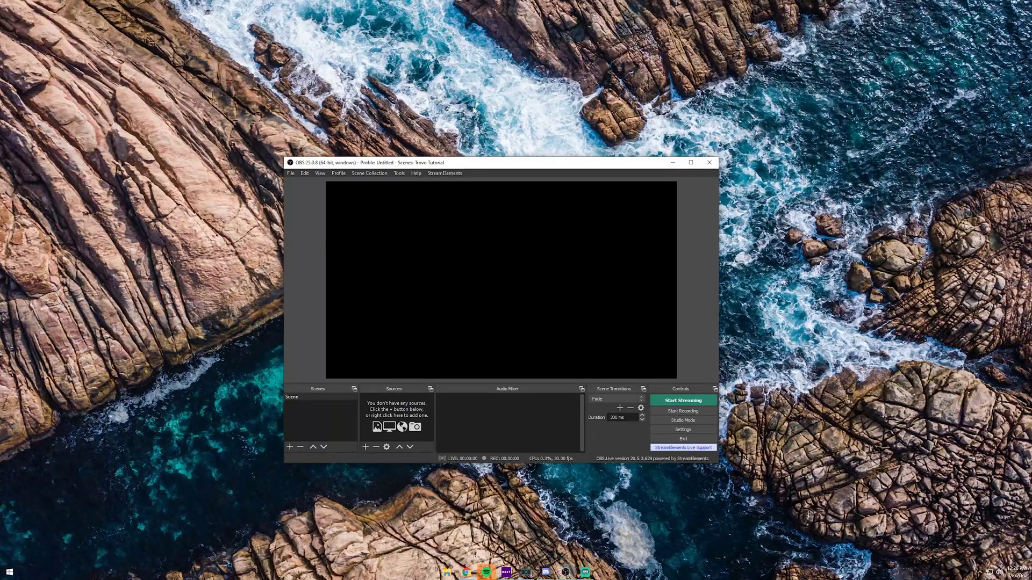
{"action": "double_click", "coordinate": [436, 162]}
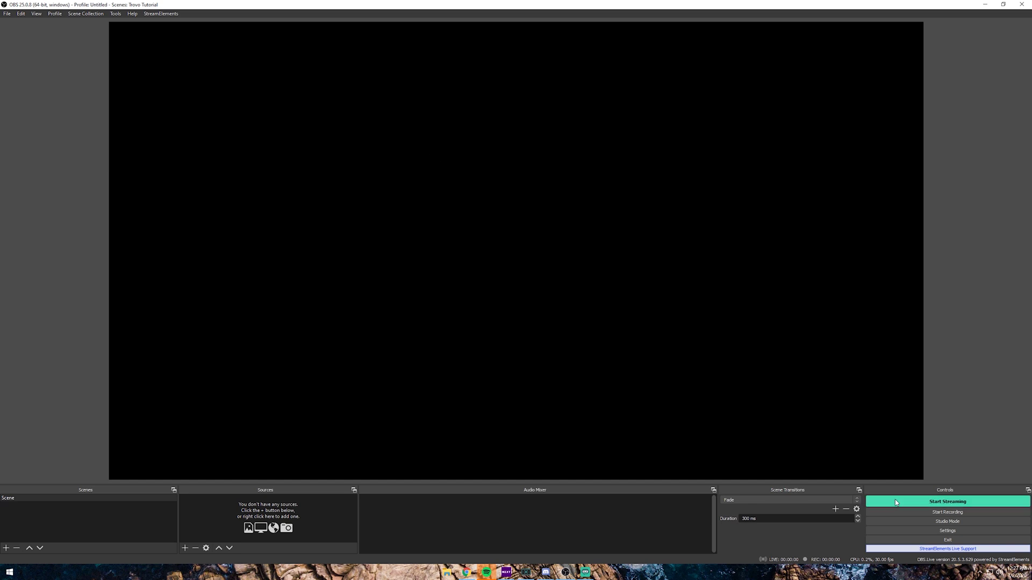
{"action": "left_click", "coordinate": [939, 533]}
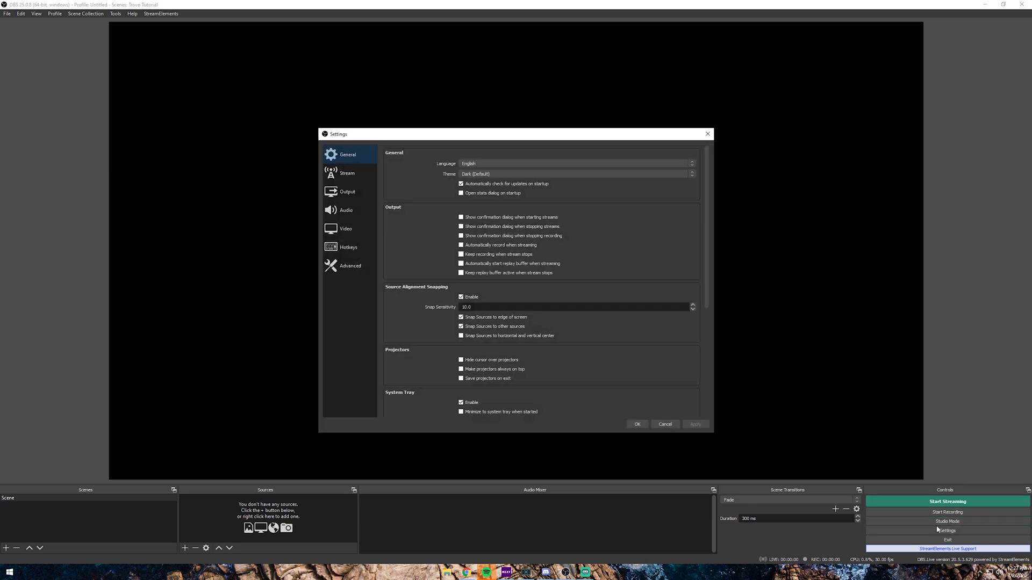
Keep the Custom stream service and set the server to Trovo's host URL rtmp://livepush.trovo.live/live/.
{"action": "left_click", "coordinate": [361, 175]}
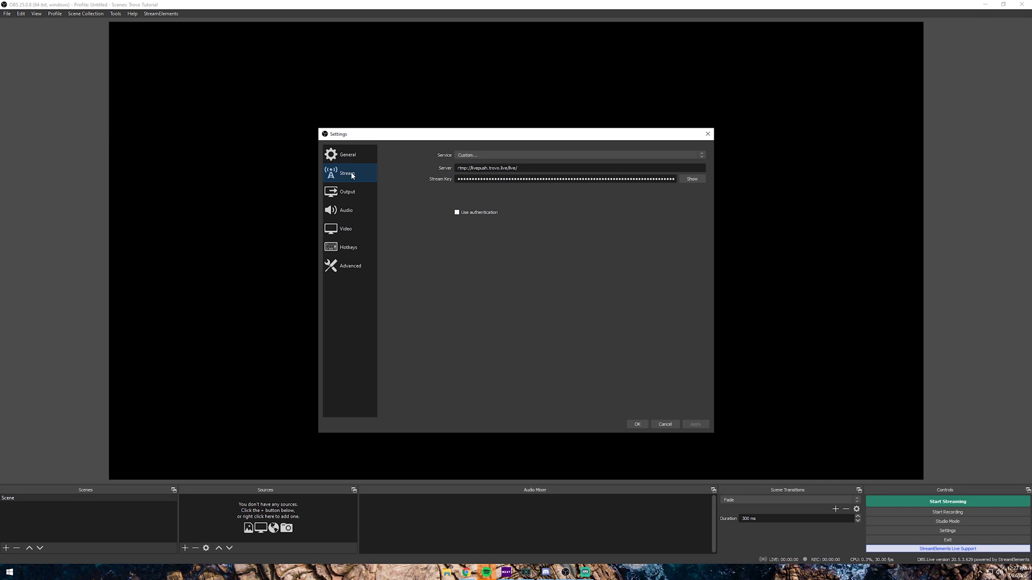
{"action": "left_click", "coordinate": [472, 156]}
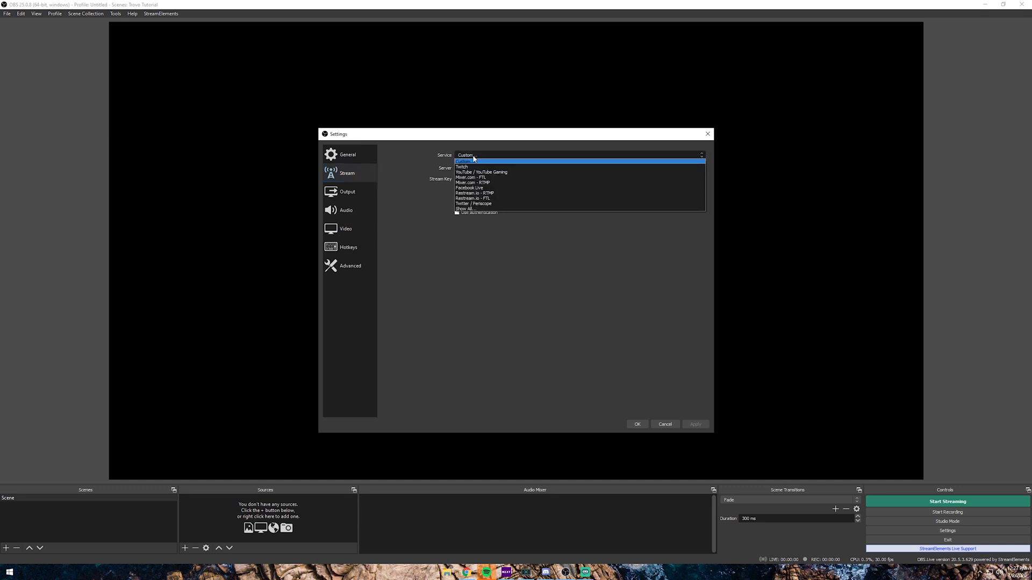
{"action": "left_click", "coordinate": [425, 172]}
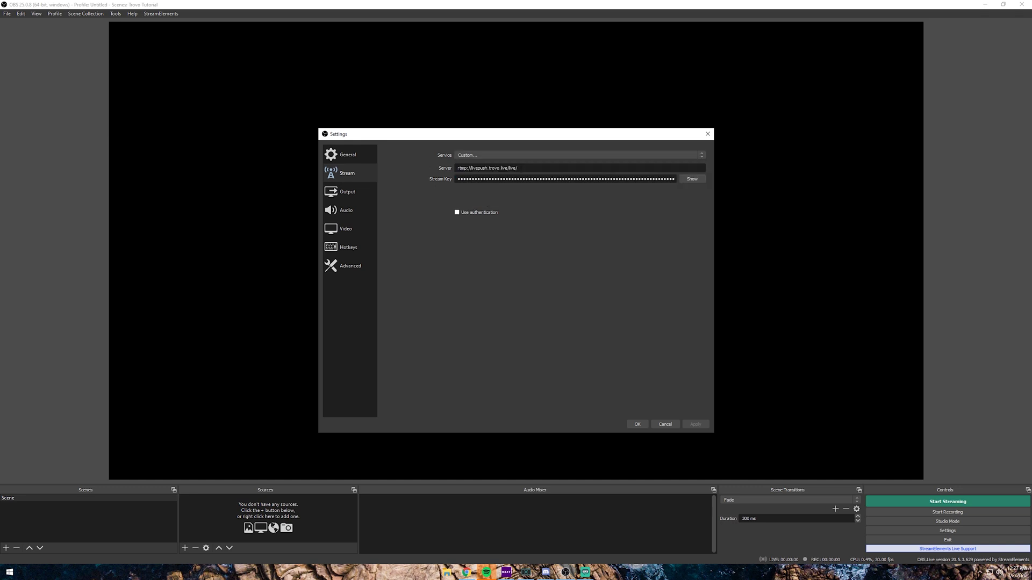
{"action": "key", "text": "ctrl+a"}
{"action": "left_click", "coordinate": [467, 573]}
{"action": "left_click", "coordinate": [138, 7]}
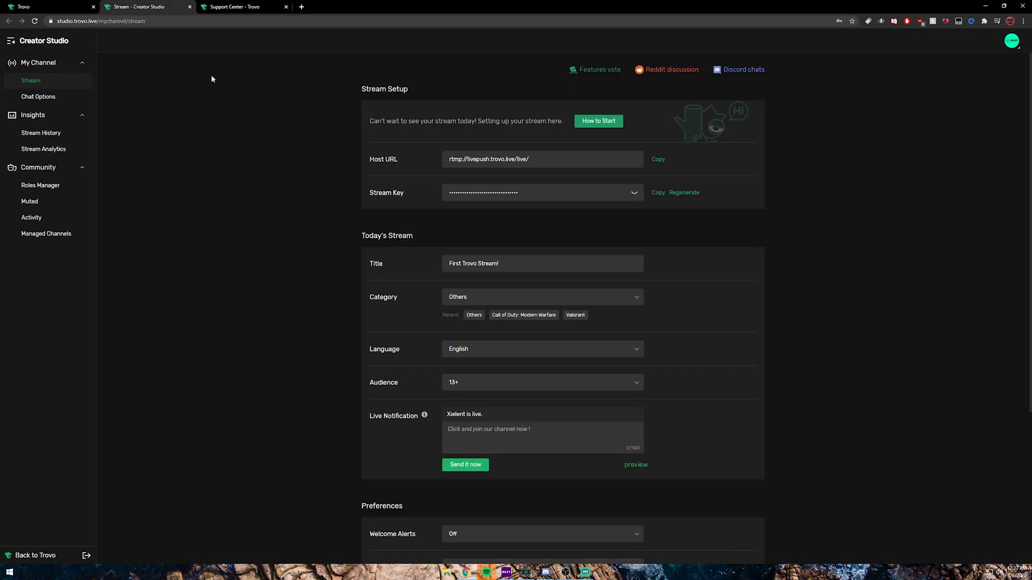
{"action": "left_click", "coordinate": [658, 161]}
{"action": "left_click", "coordinate": [566, 572]}
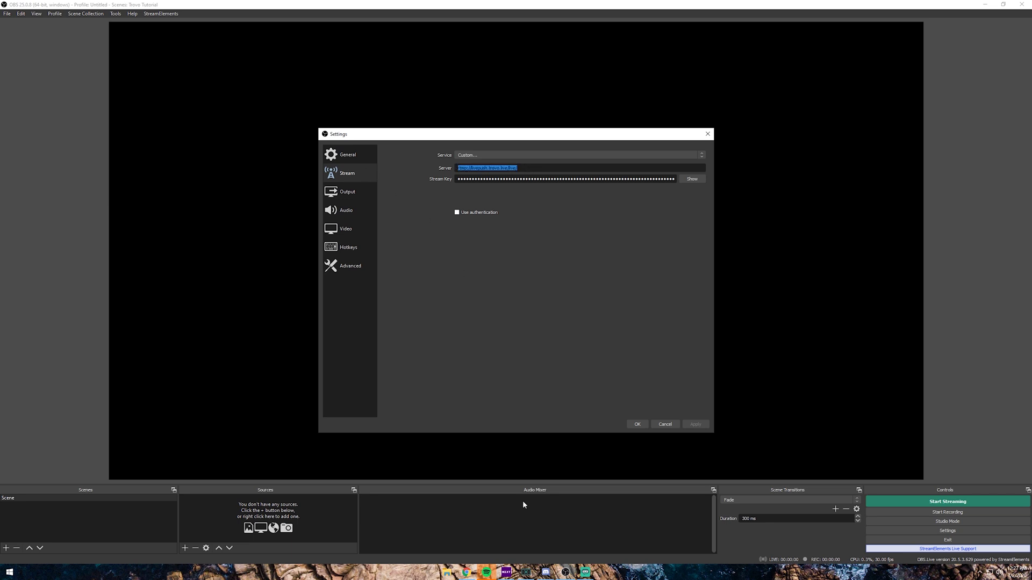
Copy Trovo's stream key from Creator Studio into OBS's Stream Key field.
{"action": "left_click", "coordinate": [466, 572]}
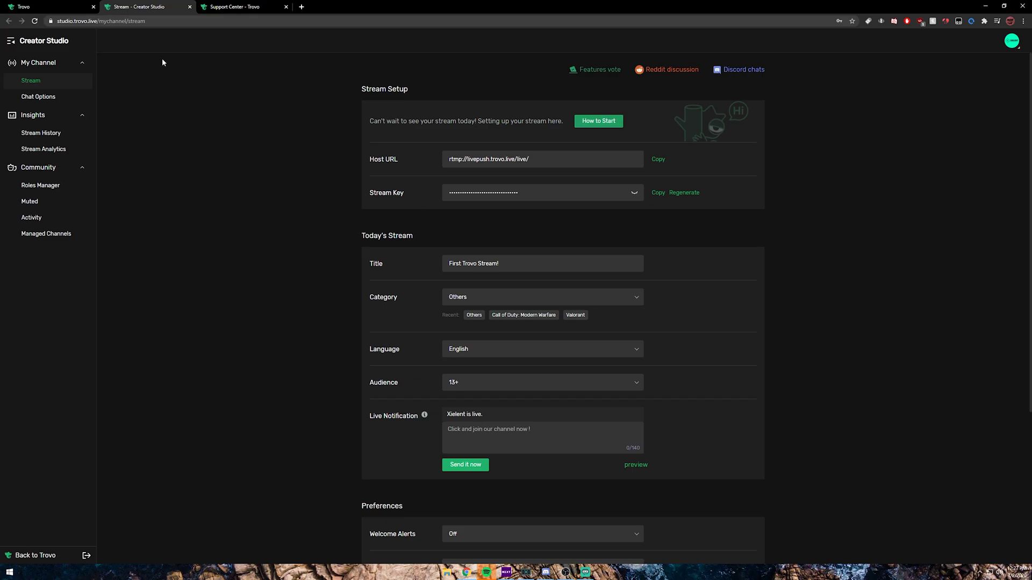
{"action": "left_click", "coordinate": [659, 198]}
{"action": "left_click", "coordinate": [565, 573]}
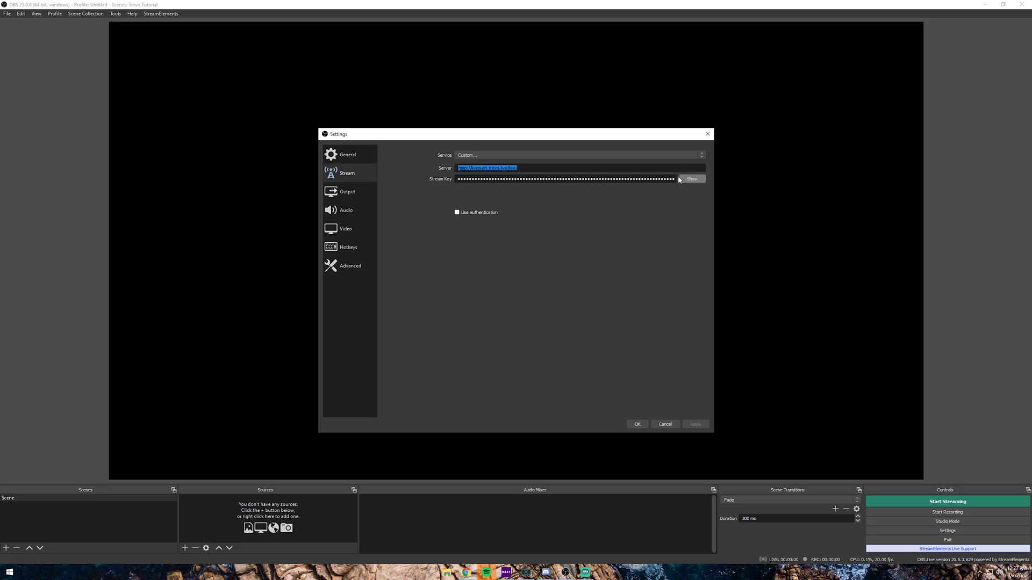
{"action": "left_click", "coordinate": [500, 179]}
{"action": "left_click", "coordinate": [338, 199]}
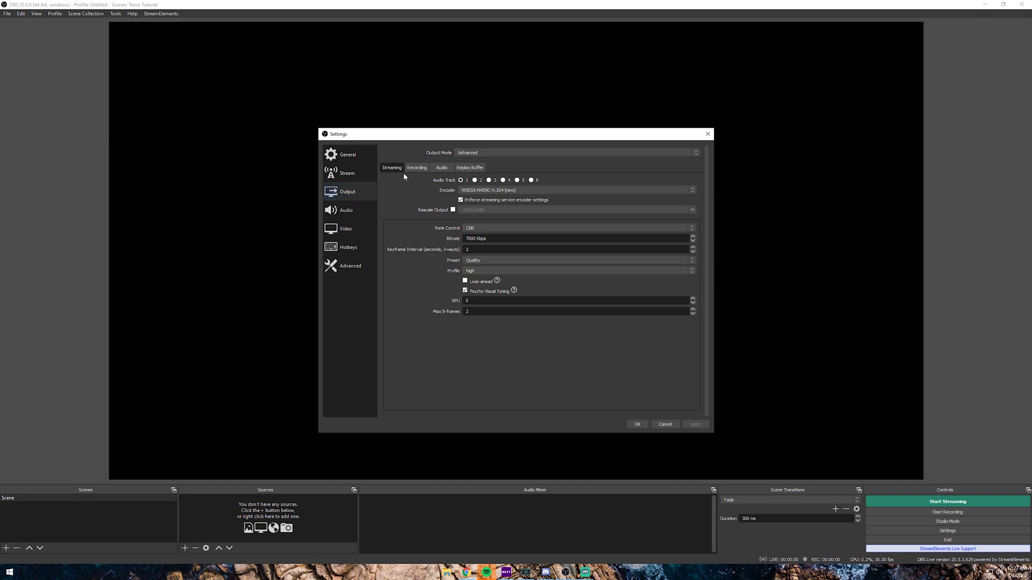
Try the Simple output mode, then keep Output Mode on Advanced.
{"action": "left_click", "coordinate": [473, 154]}
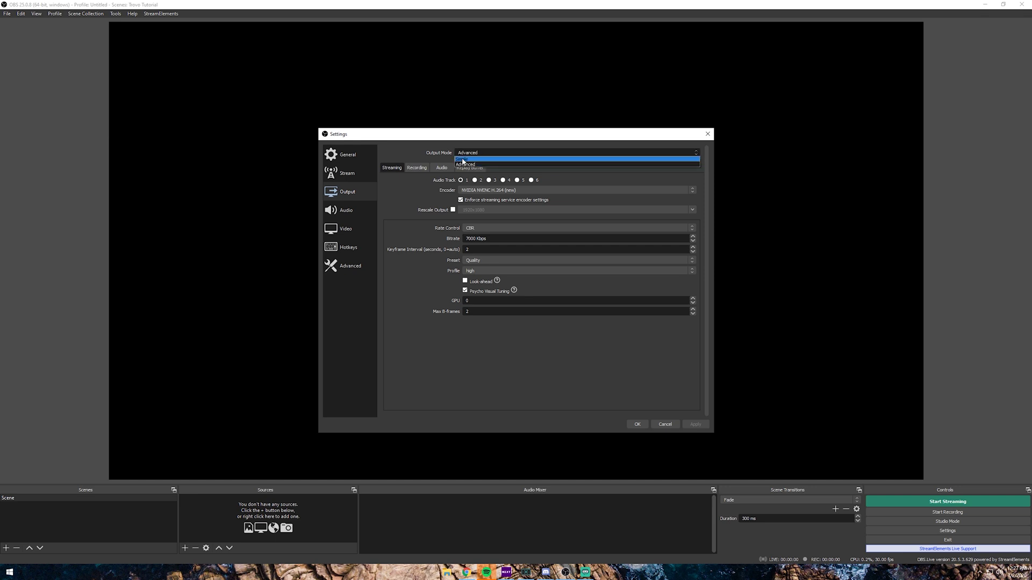
{"action": "left_click", "coordinate": [464, 160]}
{"action": "left_click", "coordinate": [471, 154]}
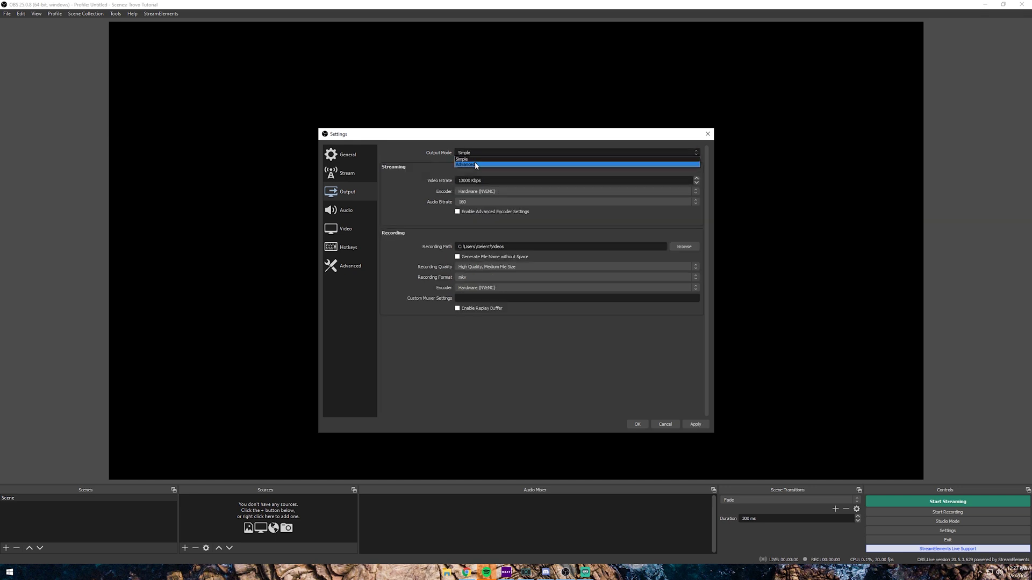
{"action": "left_click", "coordinate": [475, 163]}
{"action": "left_click", "coordinate": [470, 153]}
{"action": "left_click", "coordinate": [471, 164]}
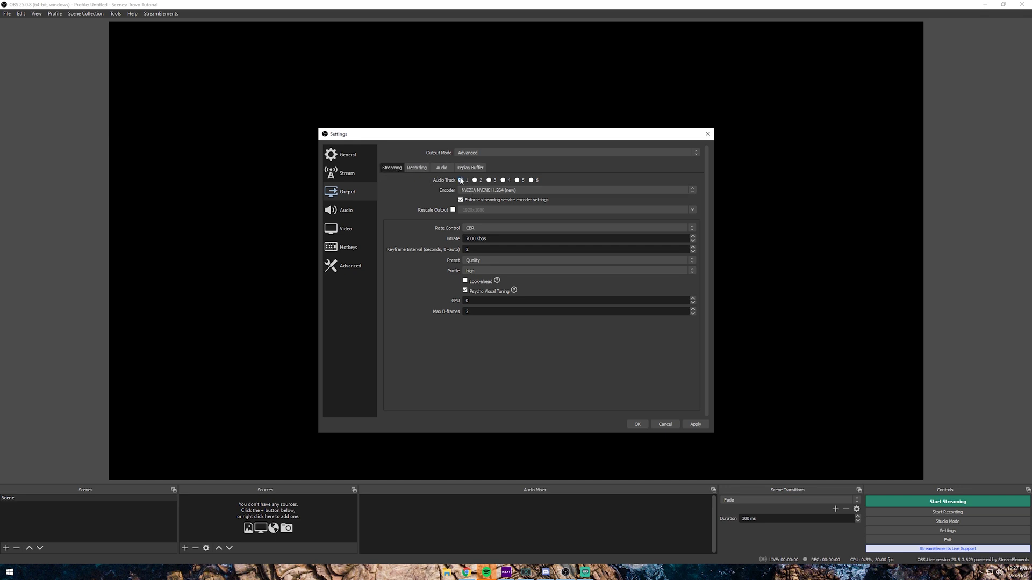
Confirm the NVIDIA NVENC H.264 encoder, CBR rate control and 7000 Kbps bitrate.
{"action": "left_click", "coordinate": [477, 190]}
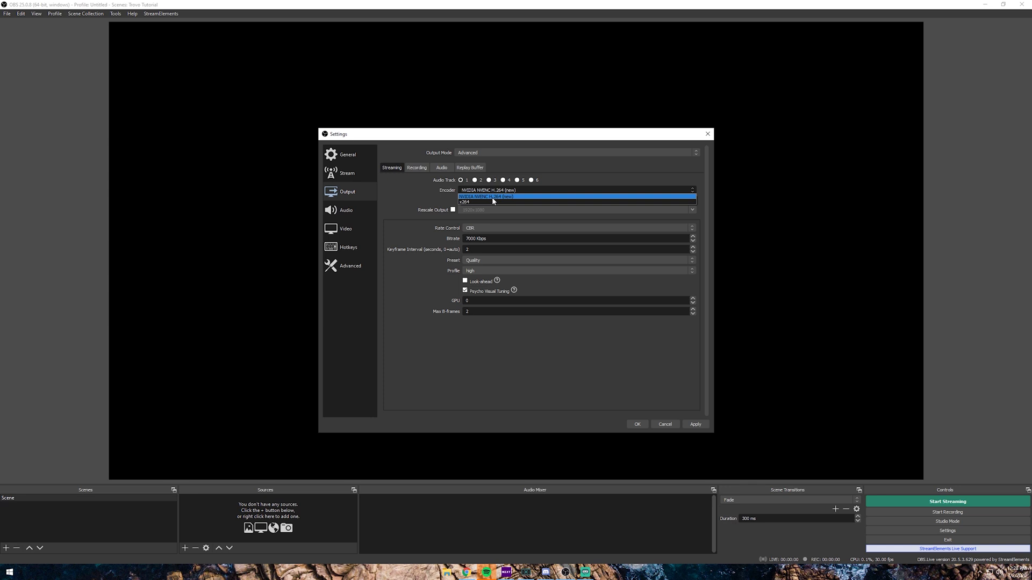
{"action": "left_click", "coordinate": [494, 197]}
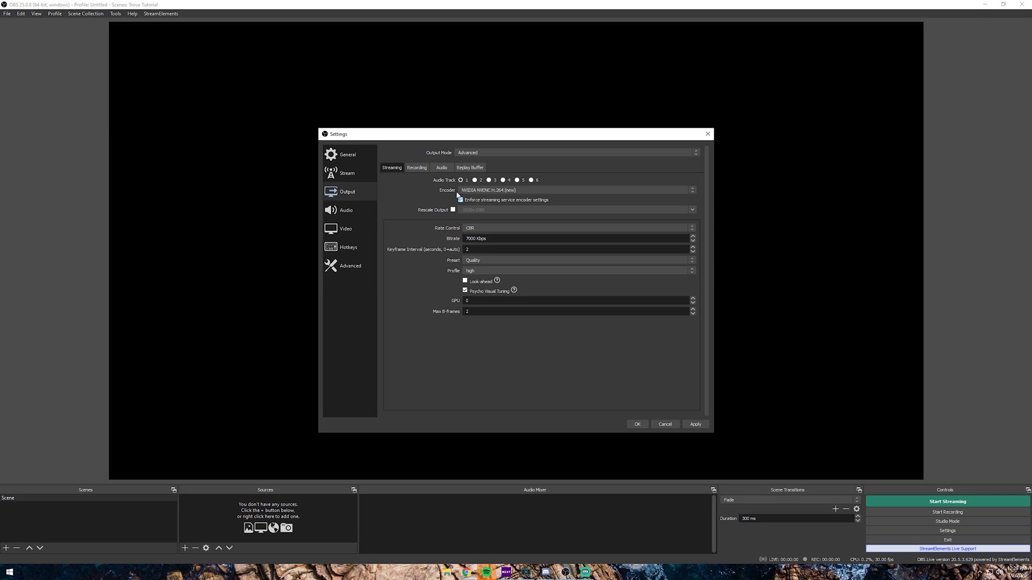
{"action": "left_click", "coordinate": [481, 228]}
{"action": "left_click", "coordinate": [480, 235]}
{"action": "key", "text": "Tab"}
{"action": "left_click", "coordinate": [466, 572]}
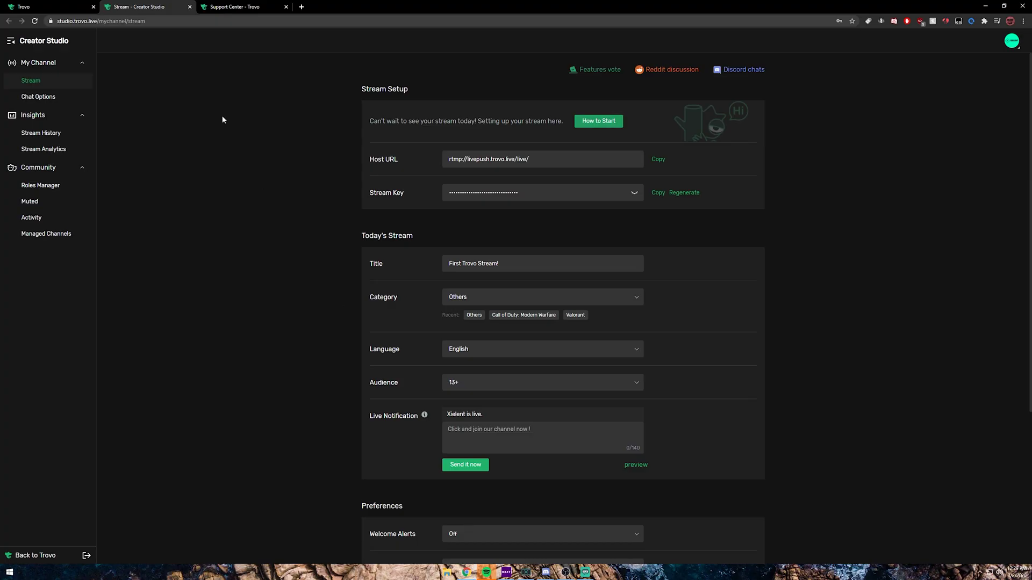
Open testmy.net/upload from Trovo's bitrate article and run the upload test, getting 26.6 Mbps.
{"action": "left_click", "coordinate": [235, 7]}
{"action": "scroll", "coordinate": [403, 349], "scroll_direction": "down", "scroll_amount": 2}
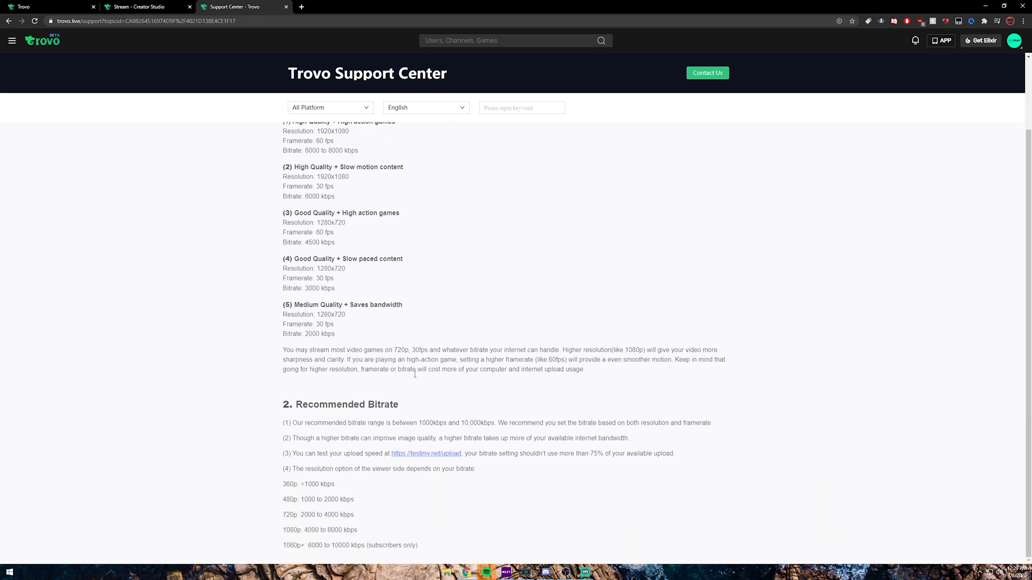
{"action": "middle_click", "coordinate": [438, 454]}
{"action": "left_click", "coordinate": [341, 5]}
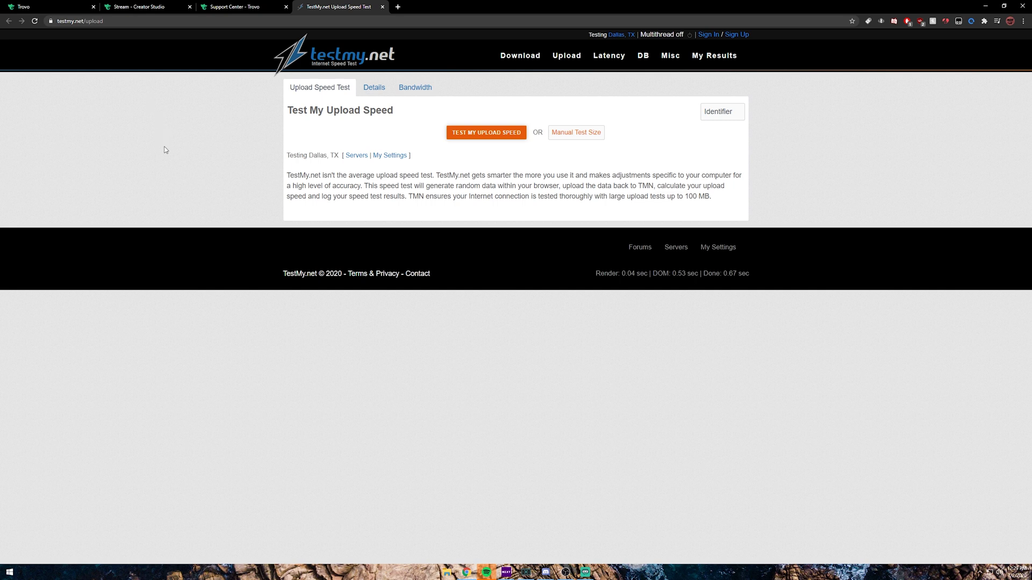
{"action": "left_click", "coordinate": [479, 135]}
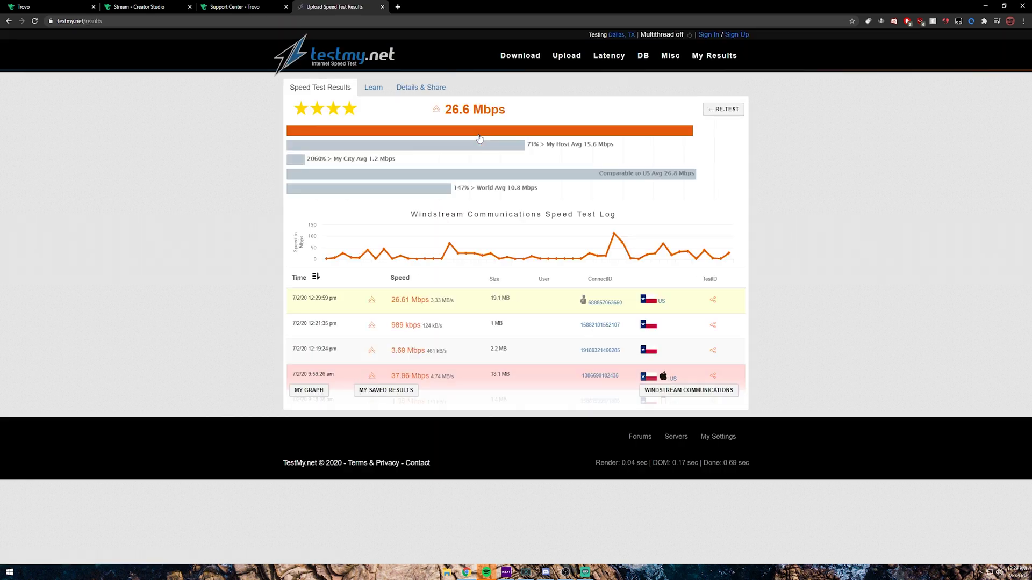
Compare the 26.6 Mbps upload result with Trovo's 2000 kbps bitrate figure.
{"action": "left_click_drag", "start_coordinate": [445, 109], "coordinate": [508, 114]}
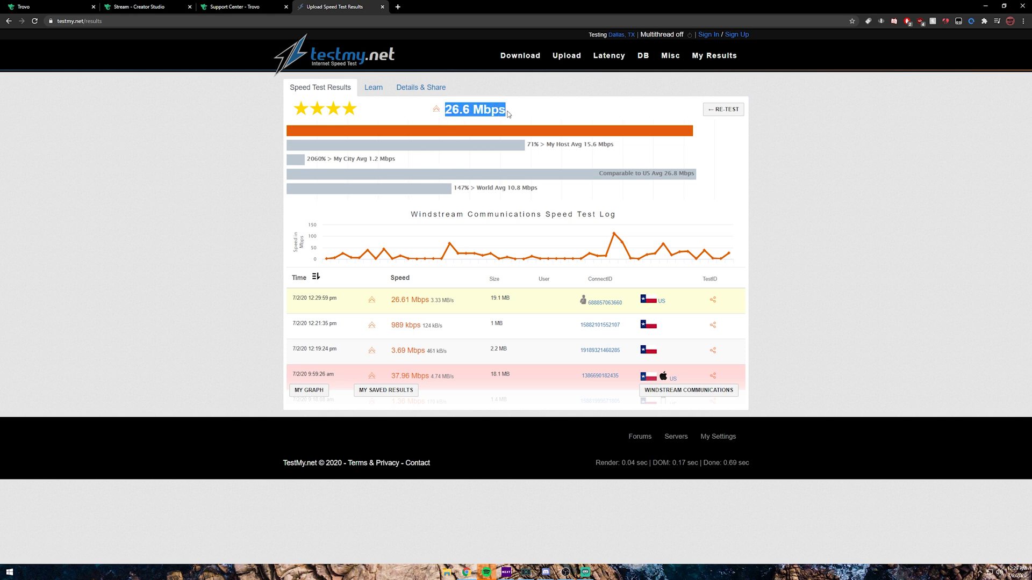
{"action": "left_click", "coordinate": [509, 114]}
{"action": "left_click", "coordinate": [233, 6]}
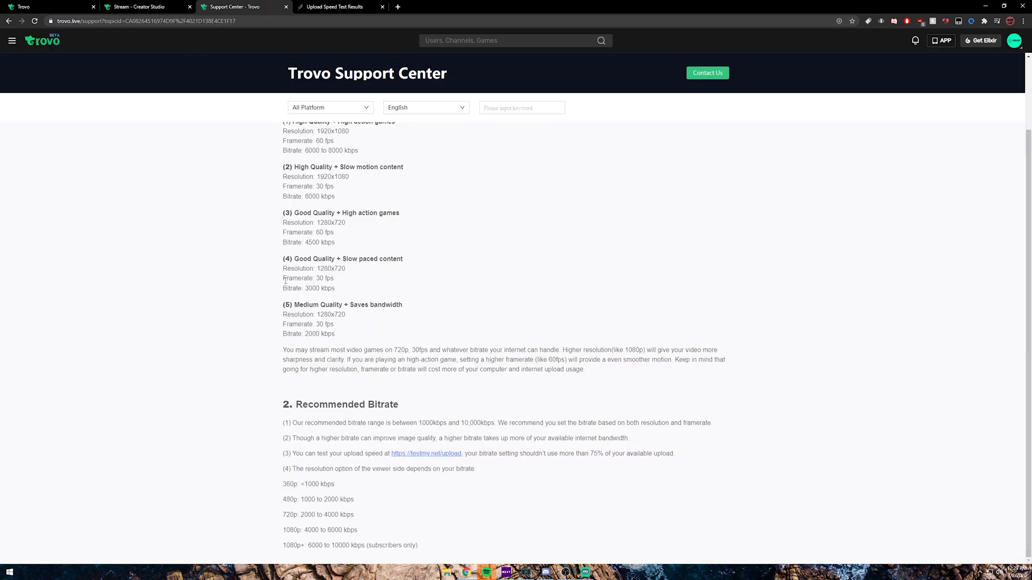
{"action": "left_click_drag", "start_coordinate": [339, 334], "coordinate": [304, 336]}
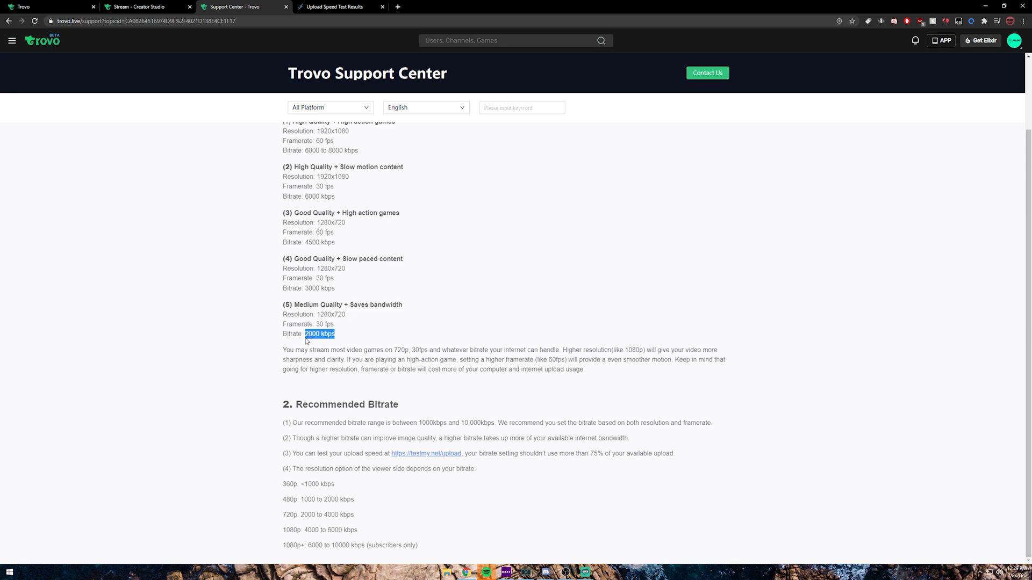
{"action": "left_click", "coordinate": [334, 4]}
{"action": "left_click_drag", "start_coordinate": [473, 110], "coordinate": [517, 114]}
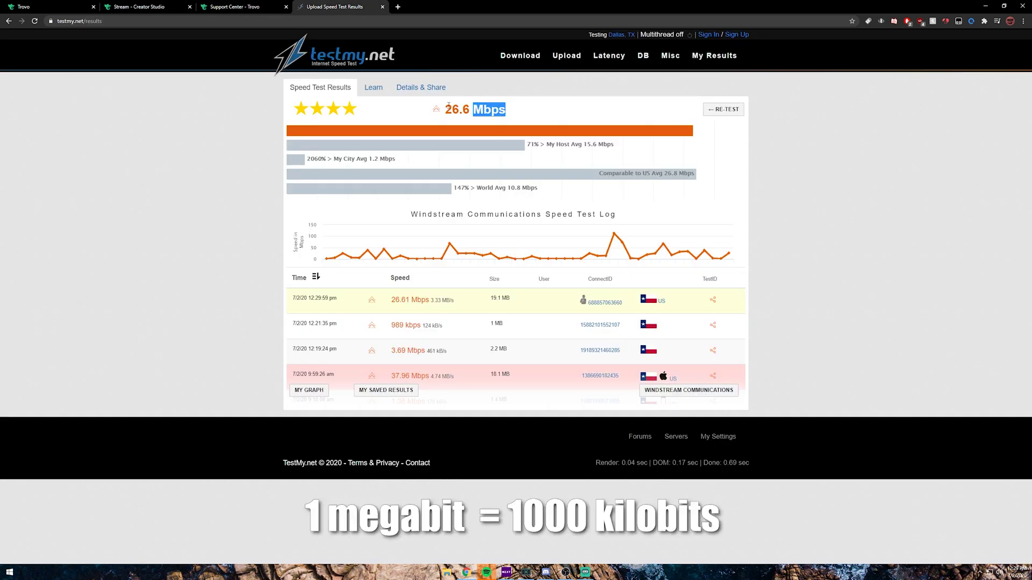
{"action": "left_click_drag", "start_coordinate": [447, 109], "coordinate": [470, 110]}
{"action": "left_click", "coordinate": [455, 113]}
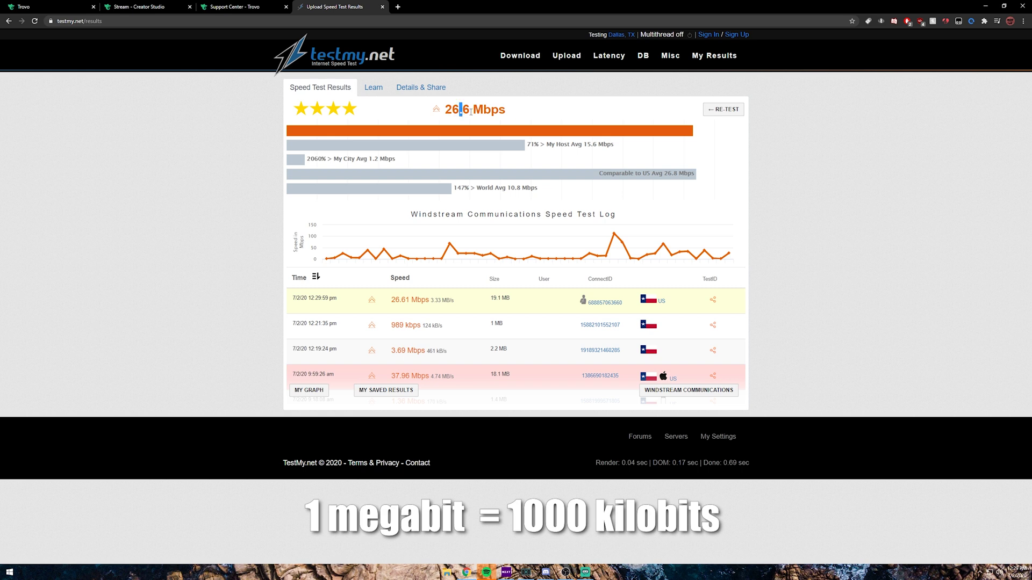
Check the 26.6 Mbps upload against Trovo's 10000 kbps cap for 1080p+.
{"action": "left_click", "coordinate": [235, 6]}
{"action": "left_click", "coordinate": [334, 6]}
{"action": "left_click", "coordinate": [235, 6]}
{"action": "left_click", "coordinate": [414, 324]}
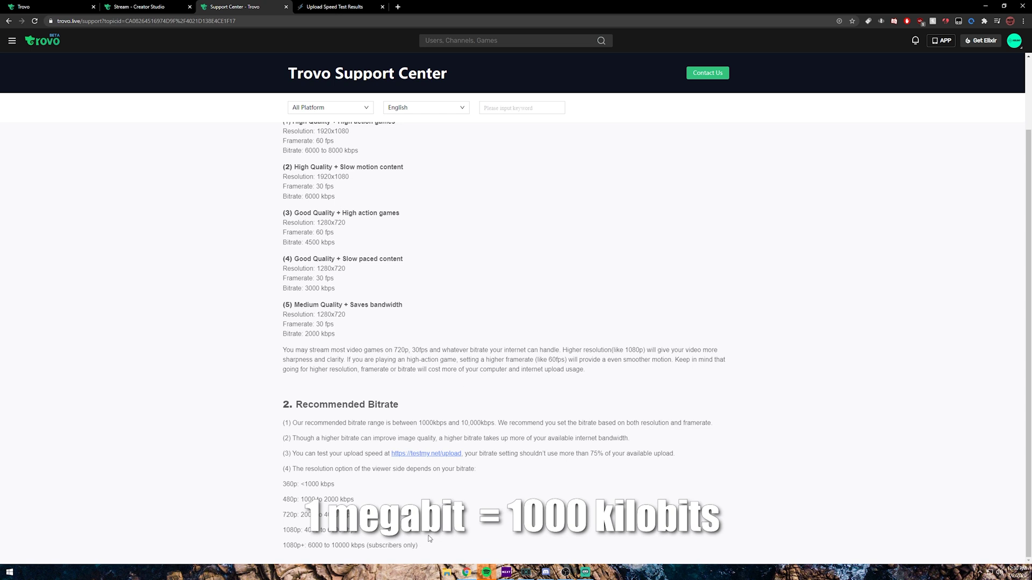
{"action": "double_click", "coordinate": [336, 545]}
{"action": "left_click", "coordinate": [340, 6]}
{"action": "left_click_drag", "start_coordinate": [445, 110], "coordinate": [506, 113]}
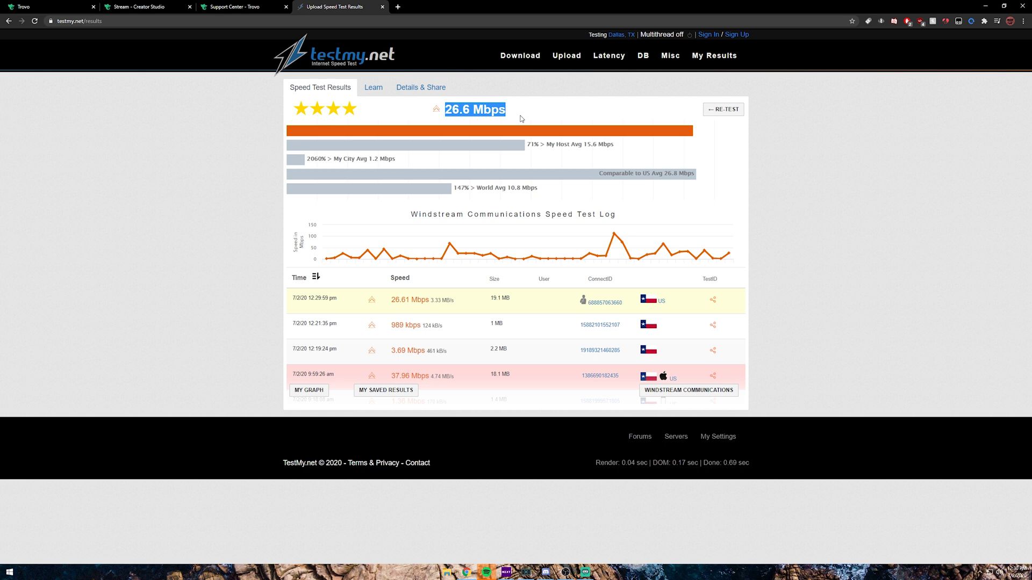
Review Trovo's keep-bitrate-under-75%-of-upload guidance, then return to OBS's Output settings.
{"action": "left_click", "coordinate": [246, 7]}
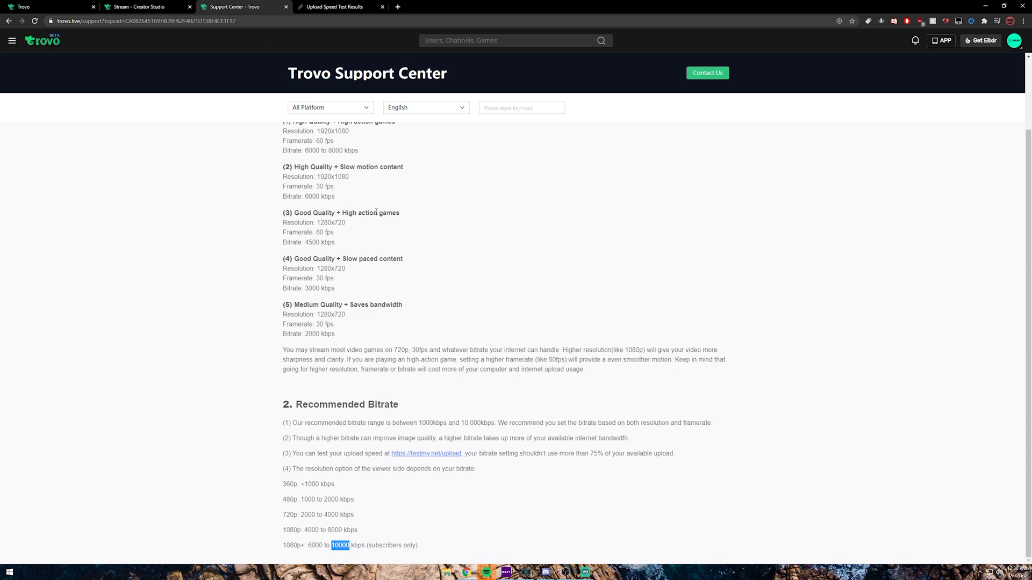
{"action": "left_click_drag", "start_coordinate": [520, 453], "coordinate": [676, 455]}
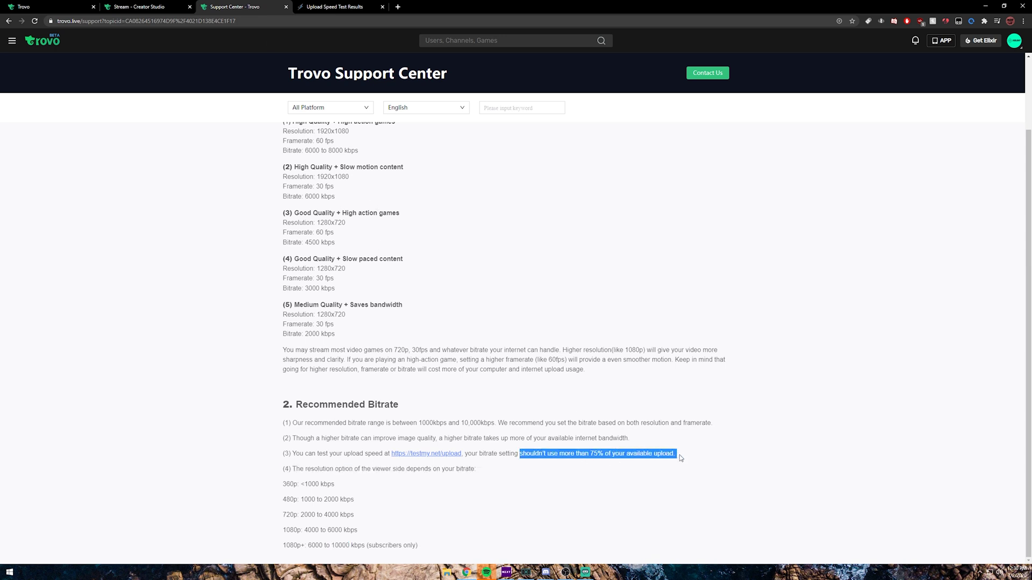
{"action": "left_click", "coordinate": [640, 462]}
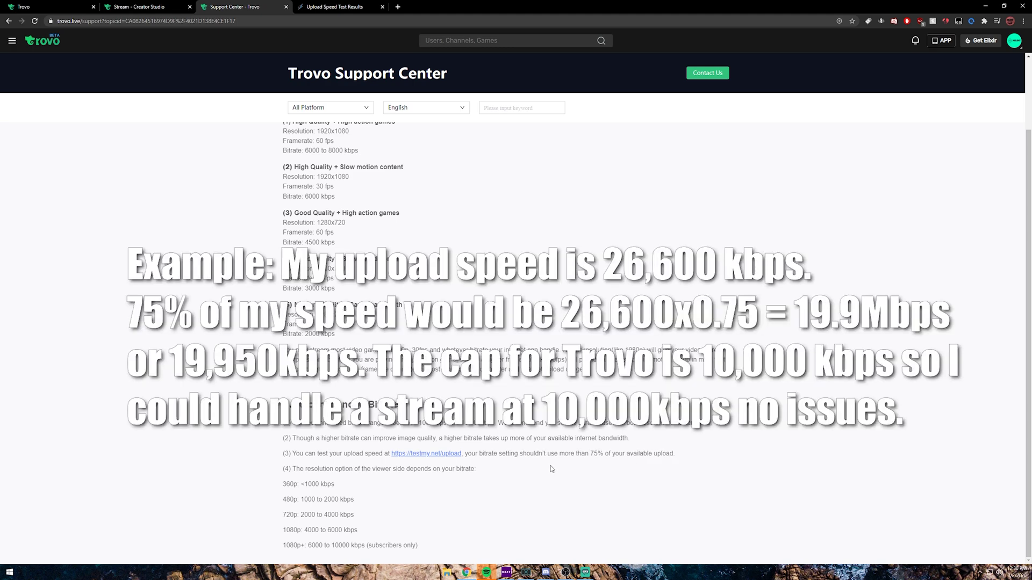
{"action": "left_click", "coordinate": [585, 572]}
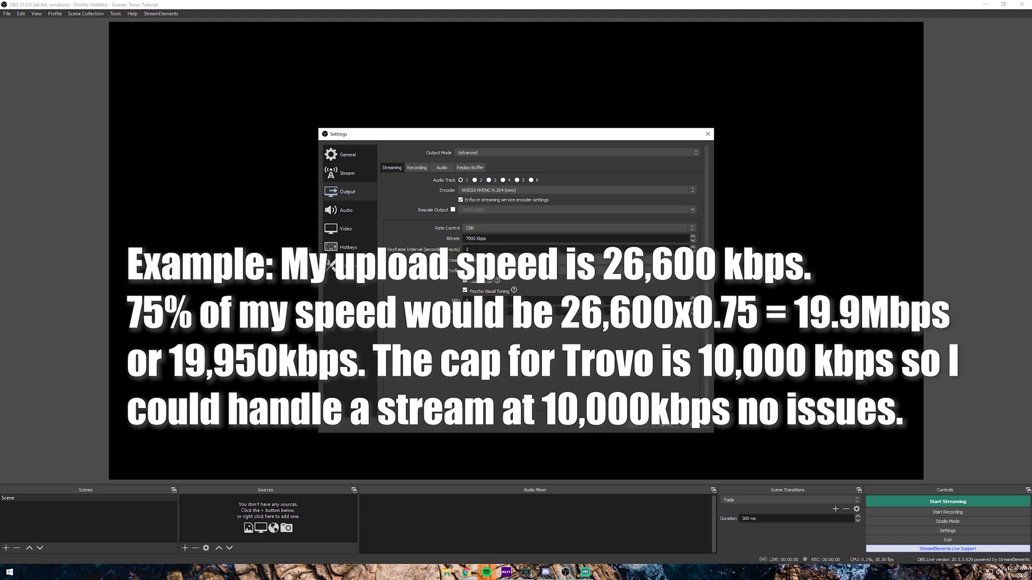
Change the streaming bitrate from 7000 to 10000 Kbps and apply it.
{"action": "left_click_drag", "start_coordinate": [472, 238], "coordinate": [476, 239]}
{"action": "type", "text": "10000"}
{"action": "left_click", "coordinate": [697, 425]}
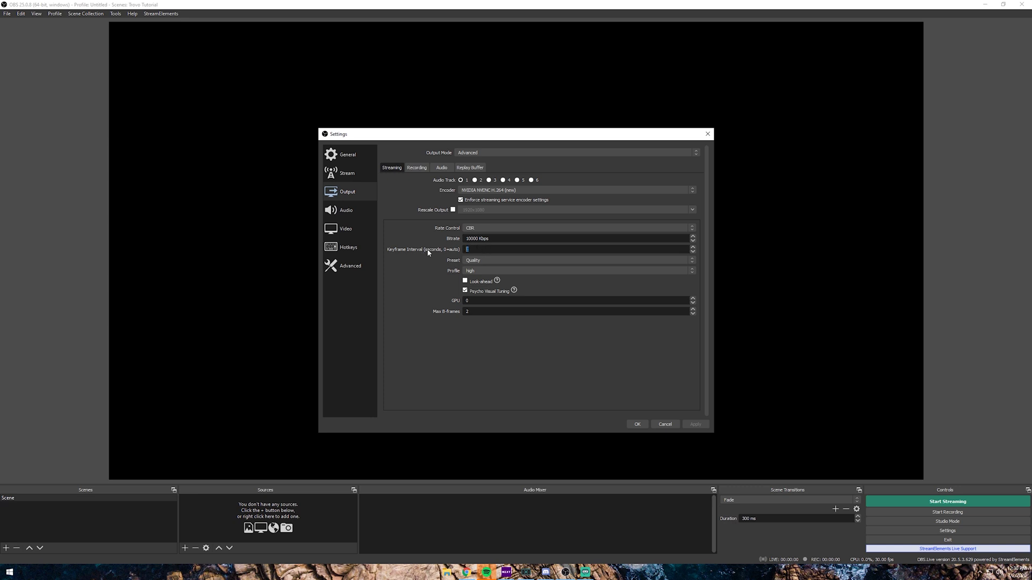
Keep the high profile and Quality preset, turn off Psycho Visual Tuning, and apply.
{"action": "left_click", "coordinate": [479, 271]}
{"action": "left_click", "coordinate": [481, 273]}
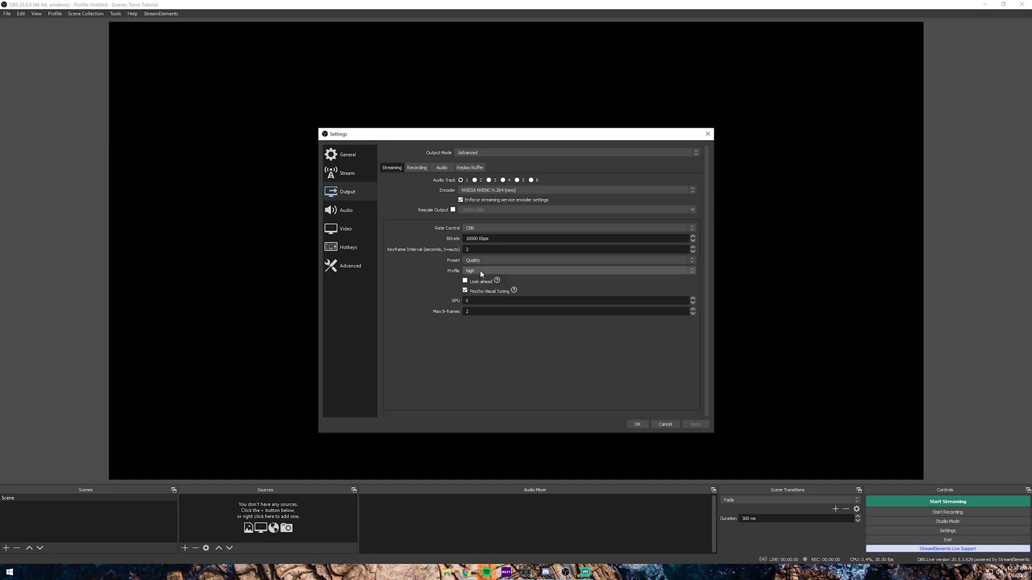
{"action": "left_click", "coordinate": [478, 259]}
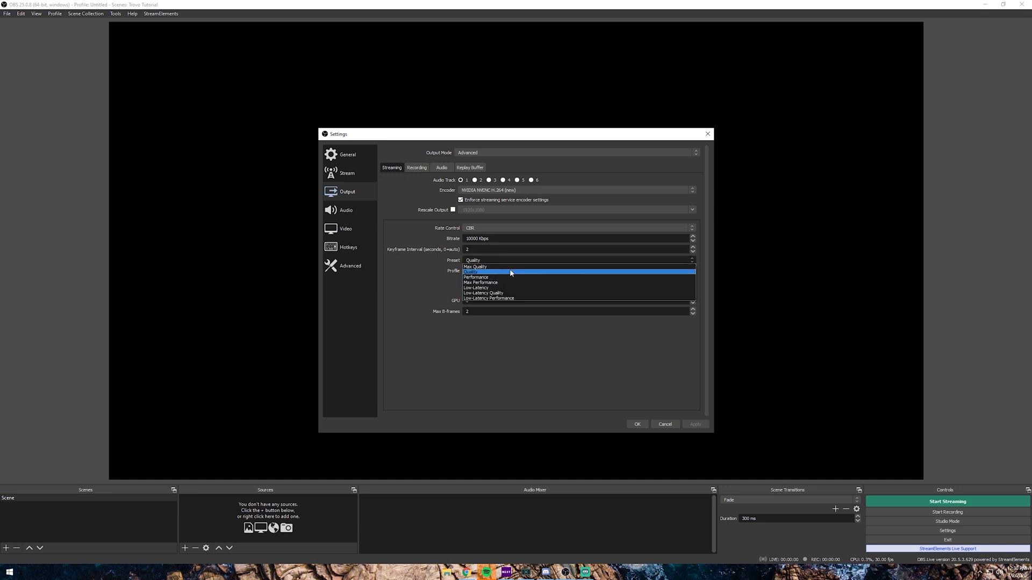
{"action": "left_click", "coordinate": [432, 280]}
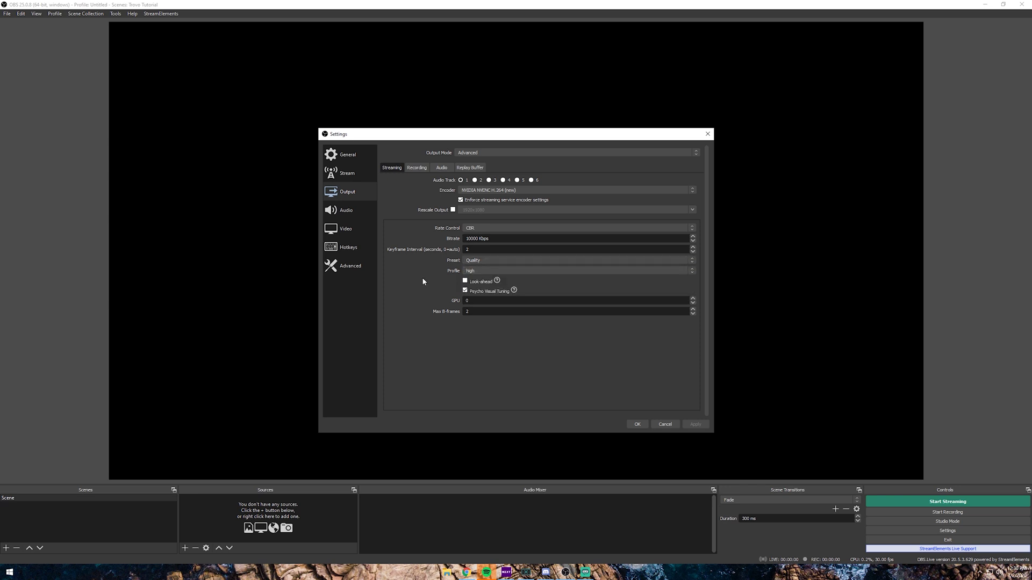
{"action": "left_click", "coordinate": [486, 270]}
{"action": "left_click", "coordinate": [485, 270]}
{"action": "left_click", "coordinate": [465, 291]}
{"action": "left_click", "coordinate": [695, 425]}
{"action": "left_click", "coordinate": [442, 170]}
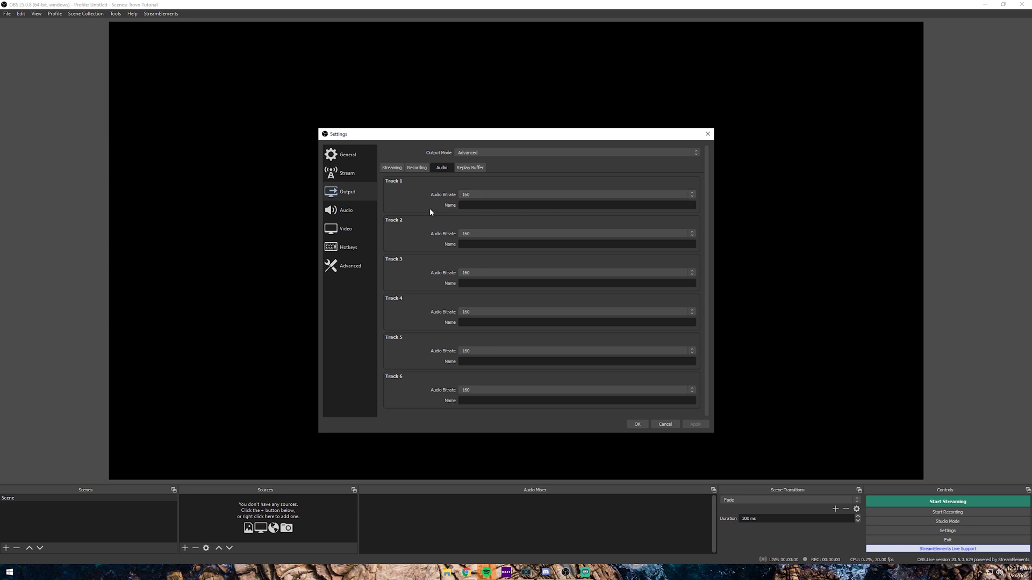
Set Desktop Audio to the System GoXLR device and Mic/Auxiliary to Chat Mic, then apply.
{"action": "left_click", "coordinate": [417, 171]}
{"action": "left_click", "coordinate": [353, 208]}
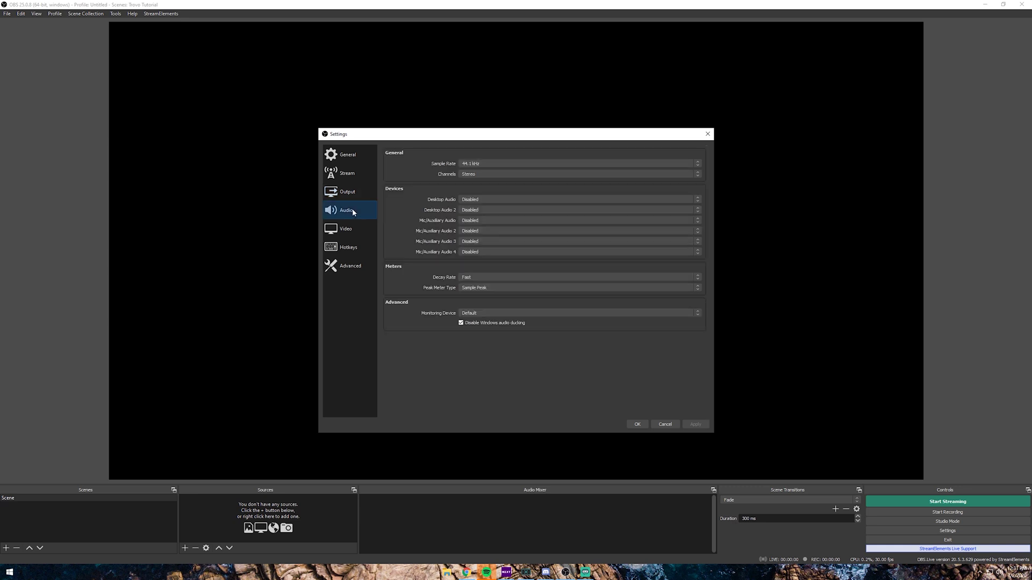
{"action": "left_click", "coordinate": [482, 201]}
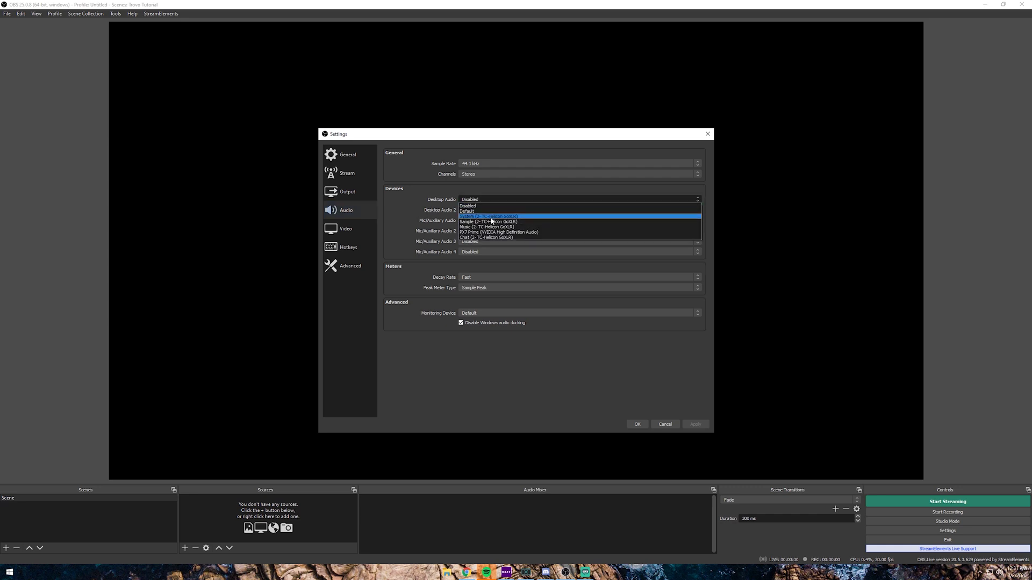
{"action": "left_click", "coordinate": [491, 217]}
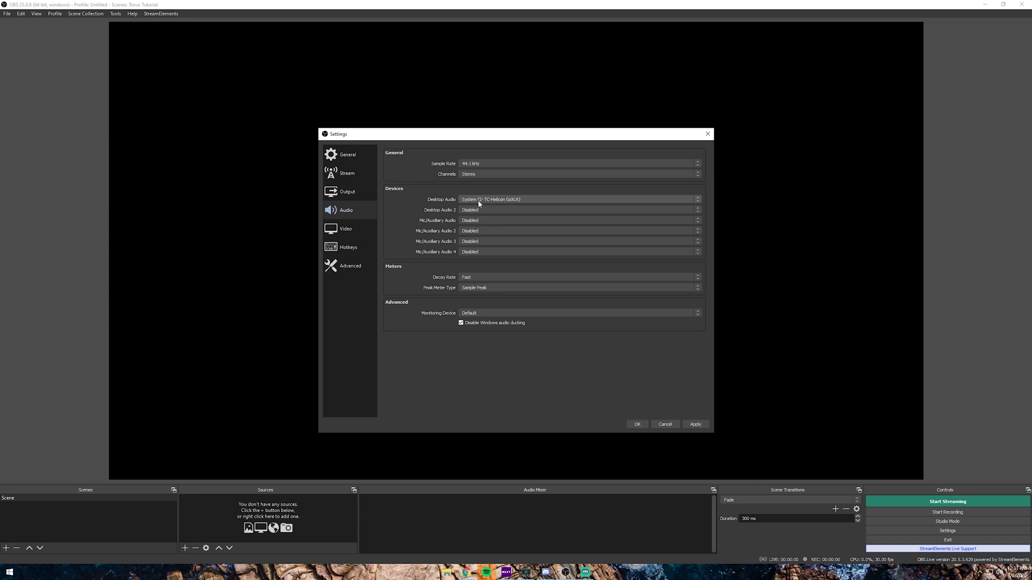
{"action": "left_click", "coordinate": [483, 220]}
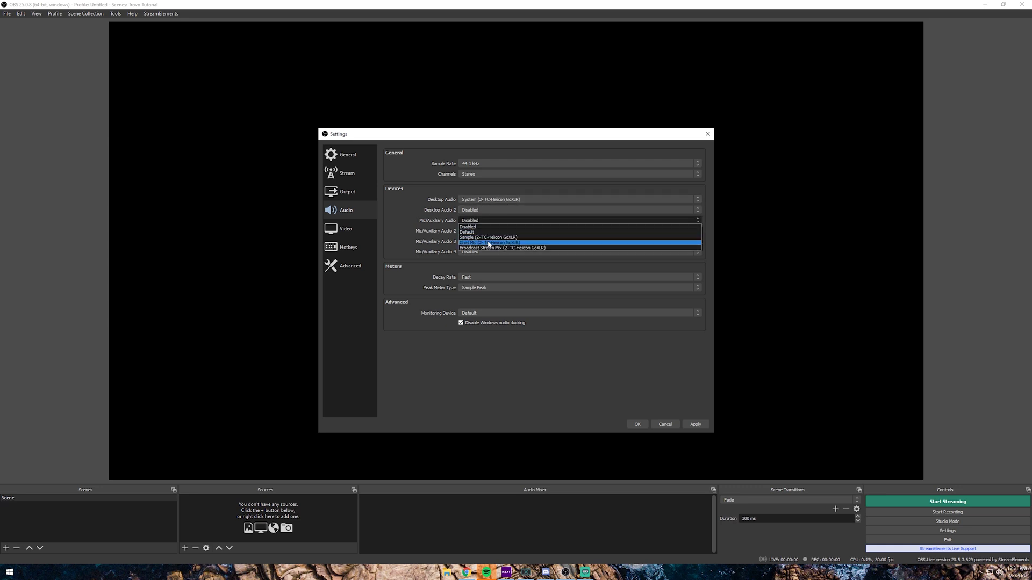
{"action": "left_click", "coordinate": [488, 243]}
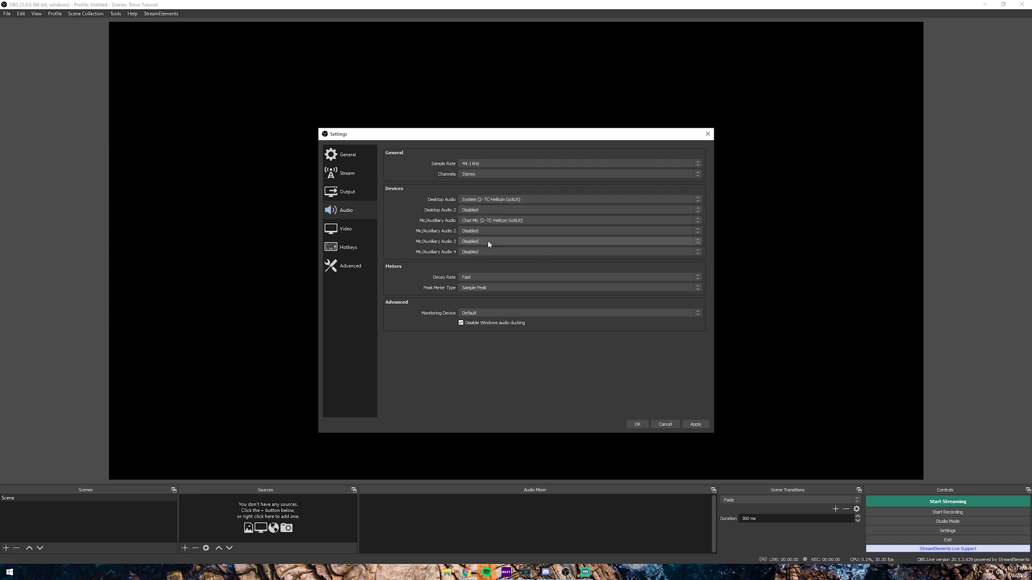
{"action": "left_click", "coordinate": [700, 425]}
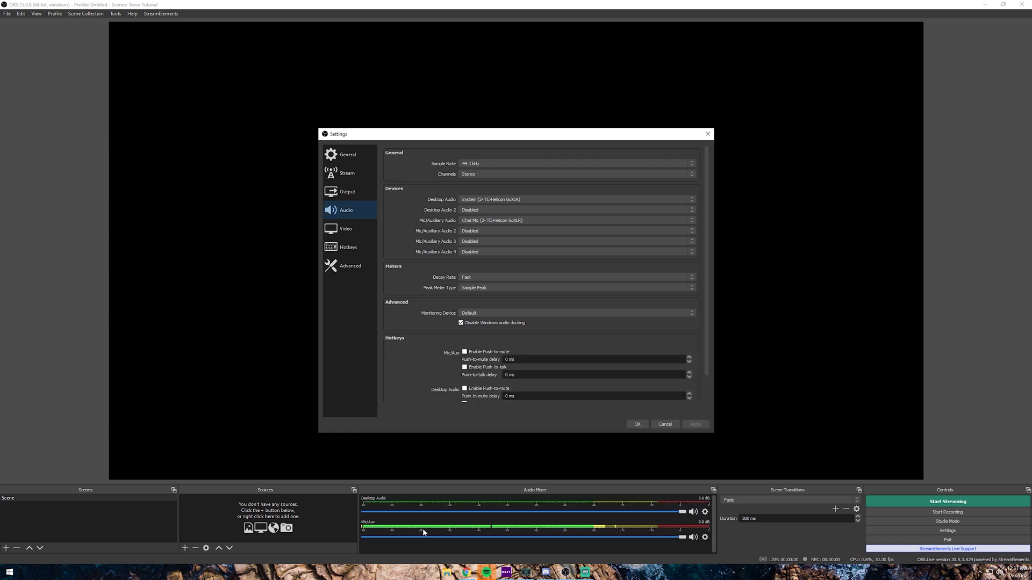
{"action": "left_click", "coordinate": [350, 229]}
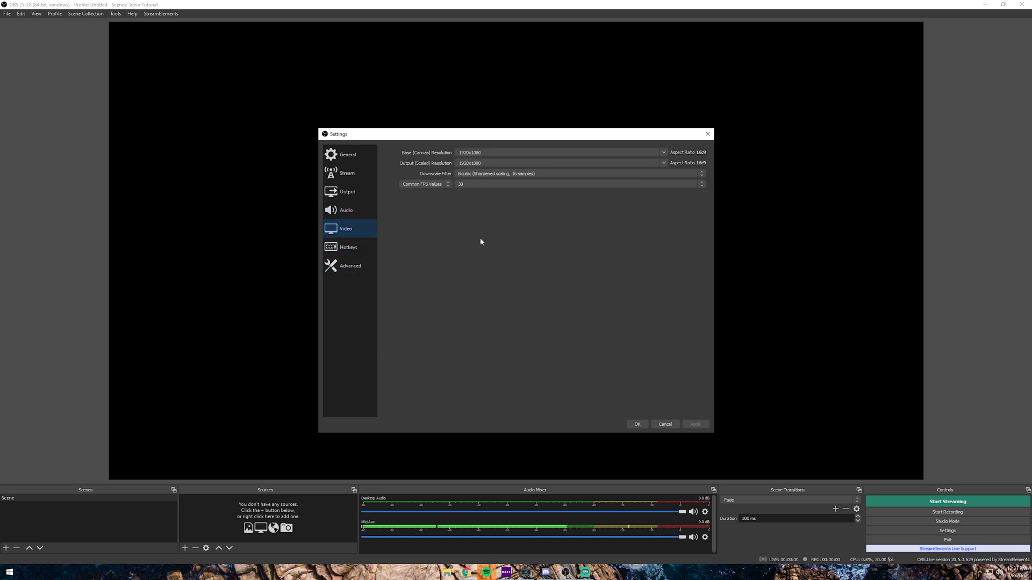
Check Trovo's recommended stream settings in the browser, then return to OBS video settings.
{"action": "left_click", "coordinate": [468, 573]}
{"action": "scroll", "coordinate": [424, 232], "scroll_direction": "up", "scroll_amount": 3}
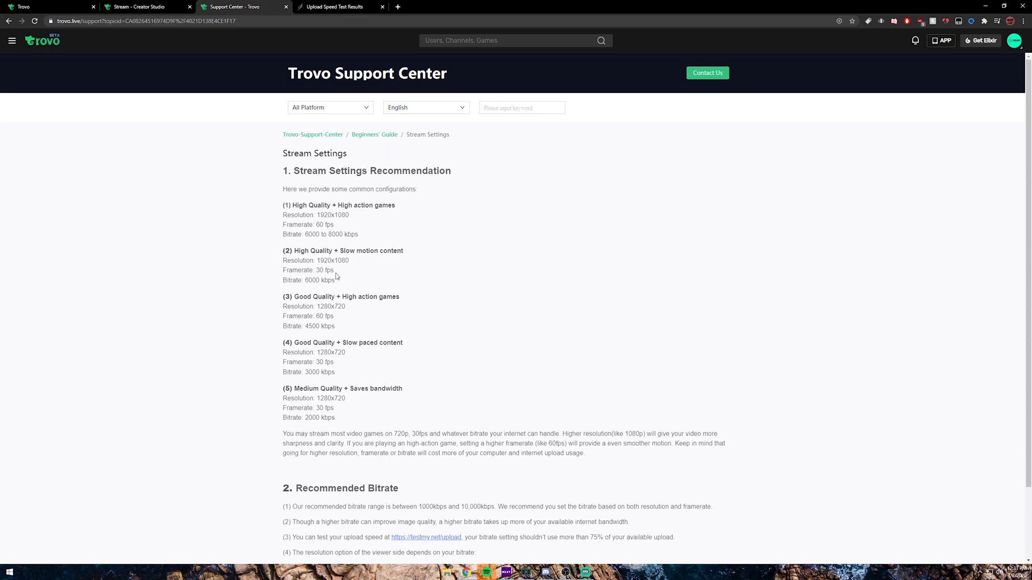
{"action": "left_click", "coordinate": [313, 280]}
{"action": "left_click", "coordinate": [568, 573]}
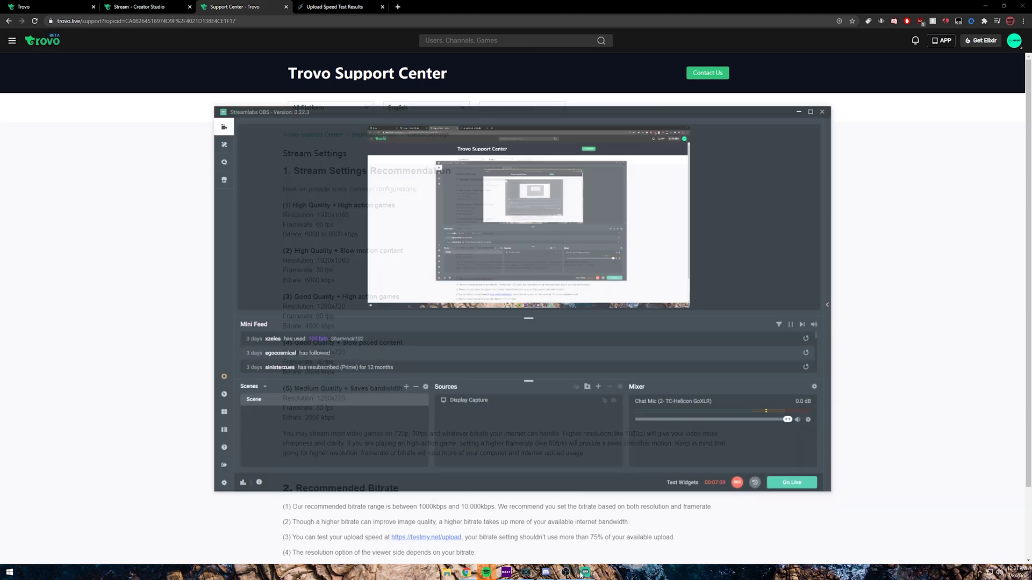
{"action": "left_click", "coordinate": [571, 574]}
{"action": "left_click", "coordinate": [568, 574]}
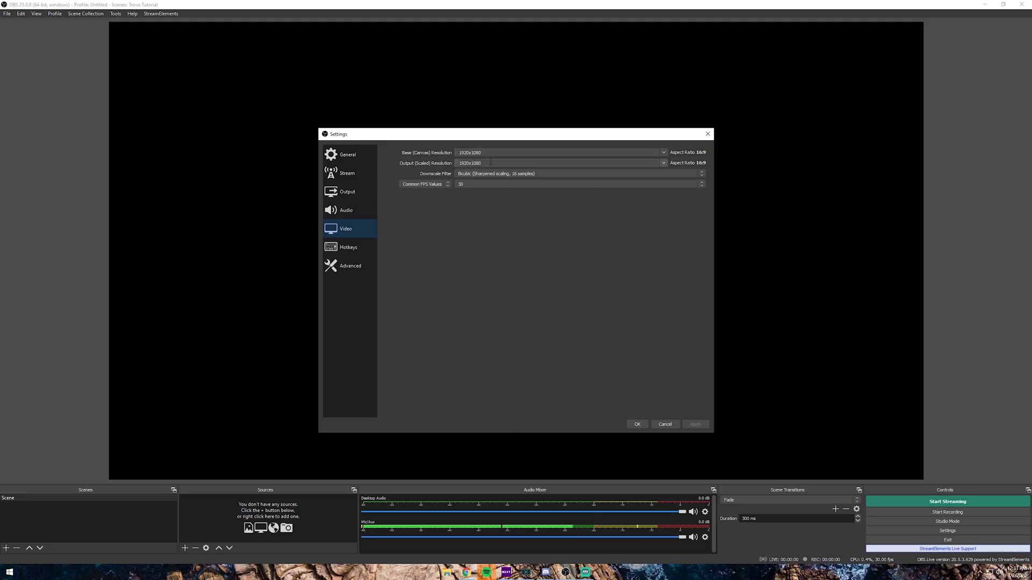
Set the output resolution to 1280x720 with the Lanczos downscale filter.
{"action": "key", "text": "Tab"}
{"action": "left_click", "coordinate": [663, 164]}
{"action": "left_click", "coordinate": [485, 186]}
{"action": "left_click", "coordinate": [486, 174]}
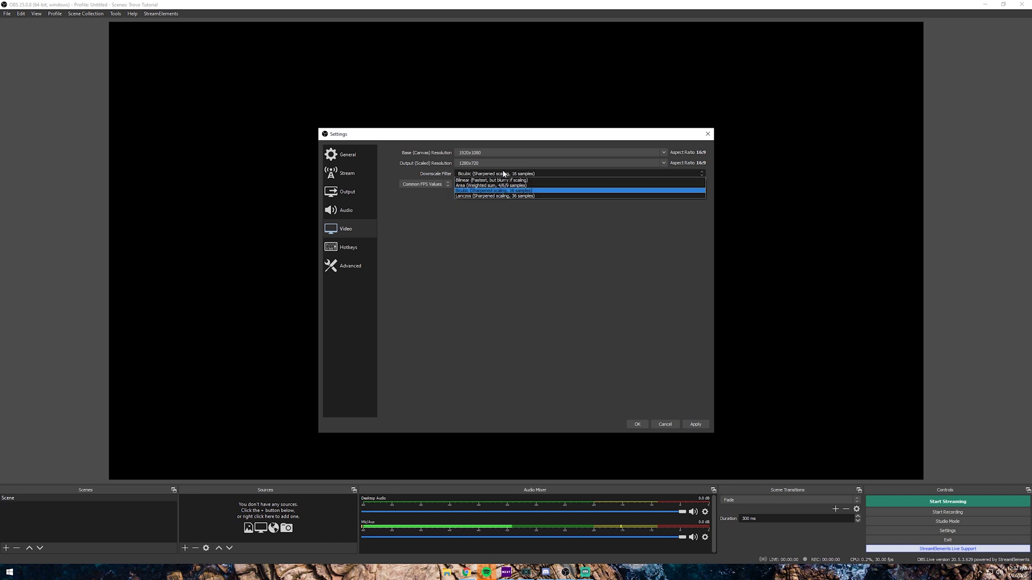
{"action": "left_click", "coordinate": [475, 196]}
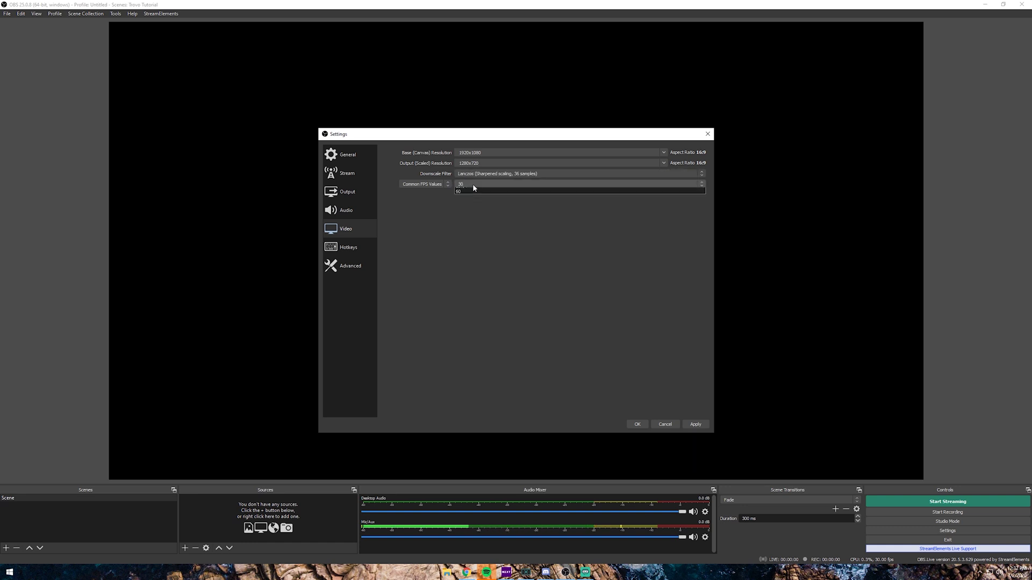
Set the common frame rate to 30 FPS, then apply and close the settings.
{"action": "left_click", "coordinate": [474, 185]}
{"action": "left_click", "coordinate": [467, 238]}
{"action": "left_click", "coordinate": [472, 183]}
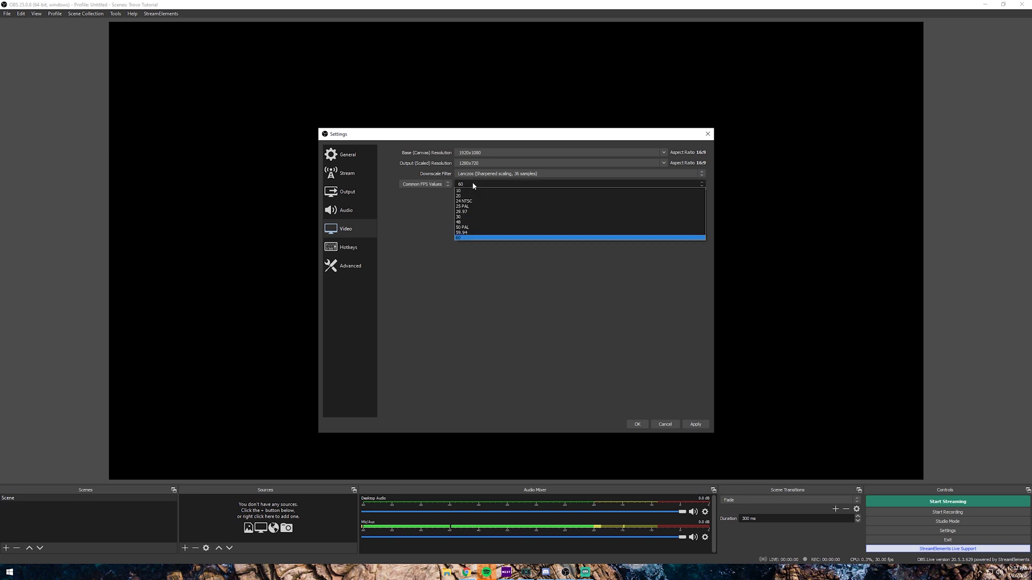
{"action": "left_click", "coordinate": [483, 238]}
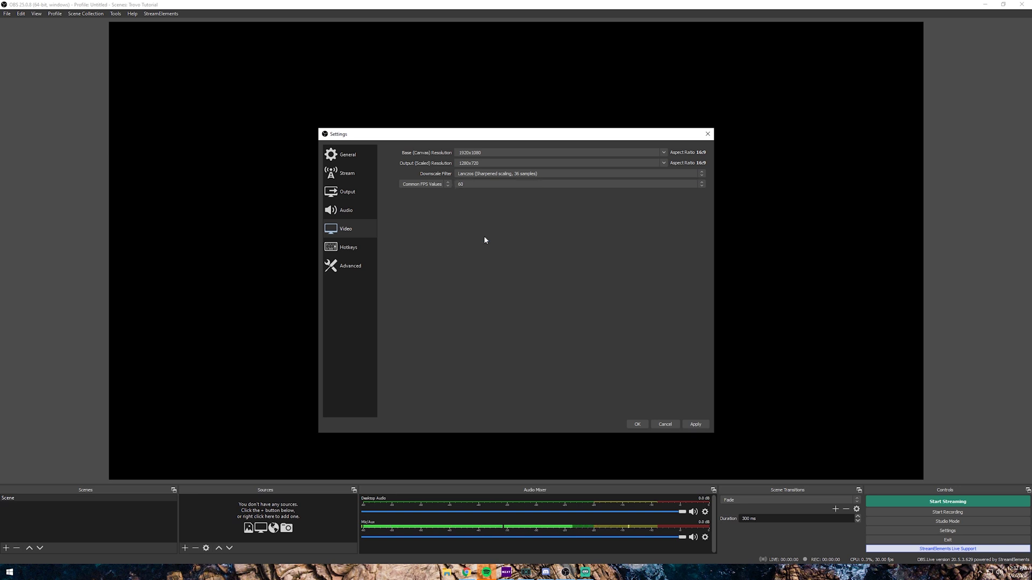
{"action": "left_click", "coordinate": [470, 184]}
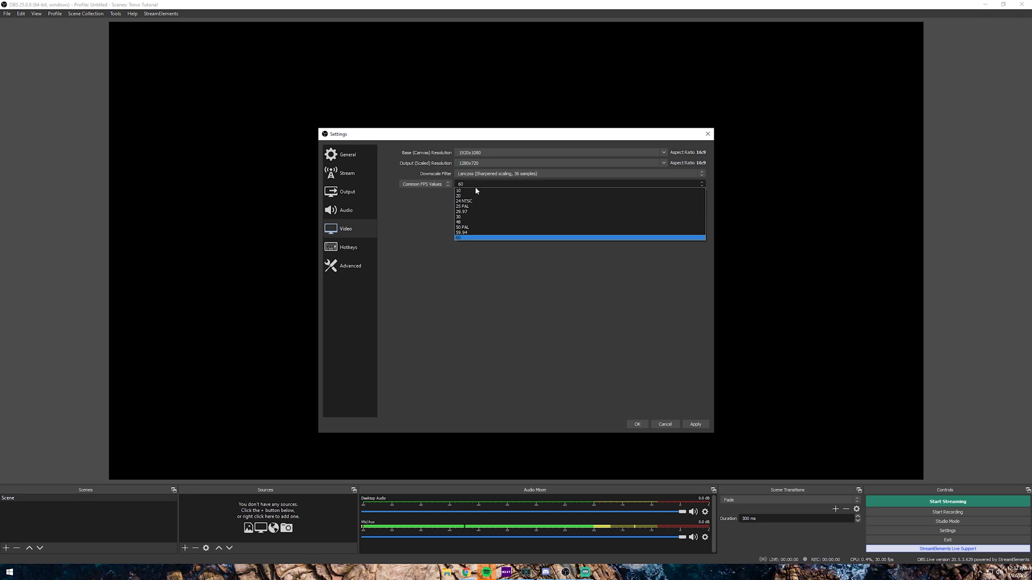
{"action": "left_click", "coordinate": [466, 217]}
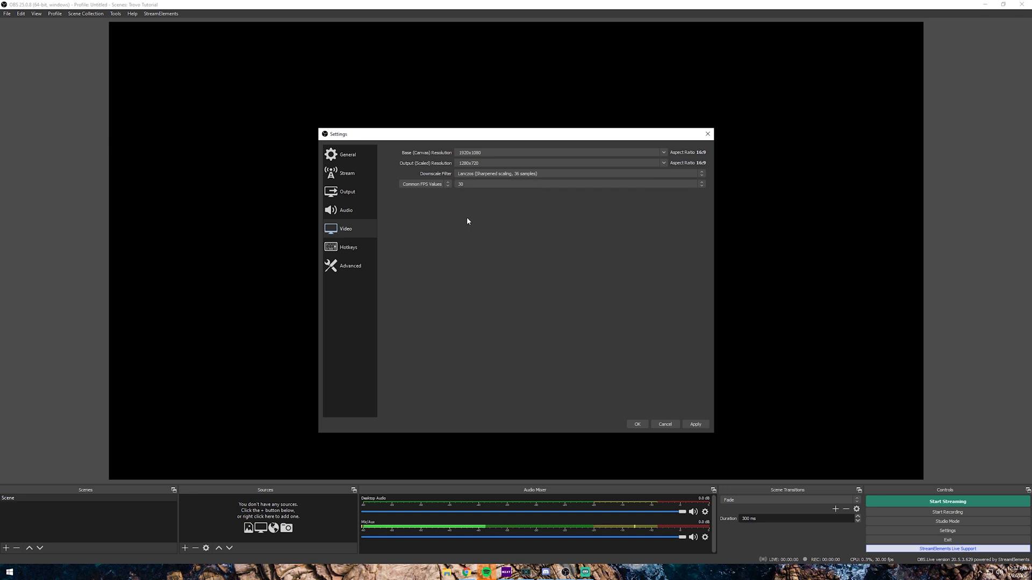
{"action": "left_click", "coordinate": [688, 426]}
{"action": "left_click", "coordinate": [647, 424]}
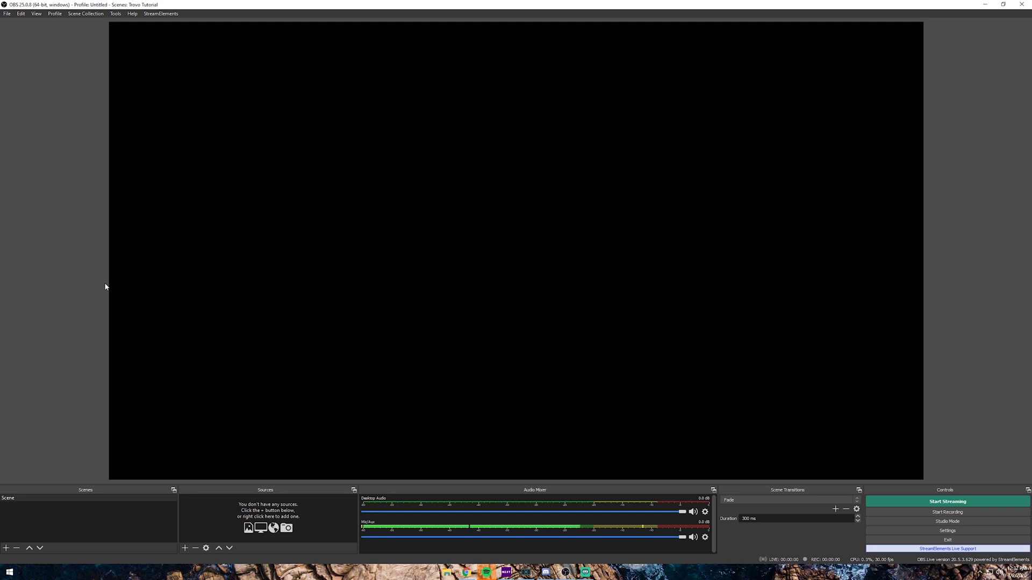
Switch to StreamElements, look over My overlays, and open the Themes gallery.
{"action": "left_click", "coordinate": [466, 573]}
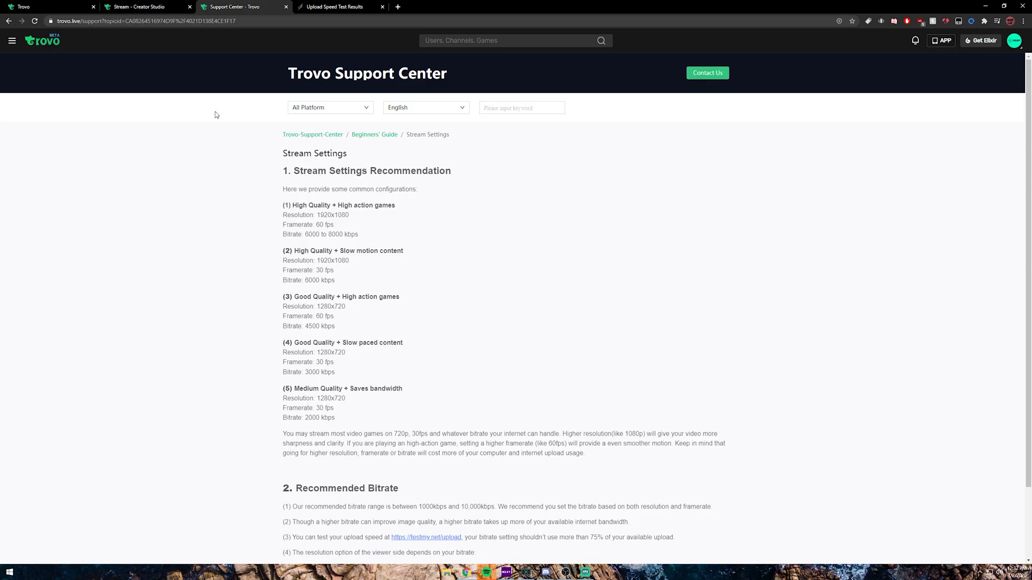
{"action": "left_click", "coordinate": [334, 6]}
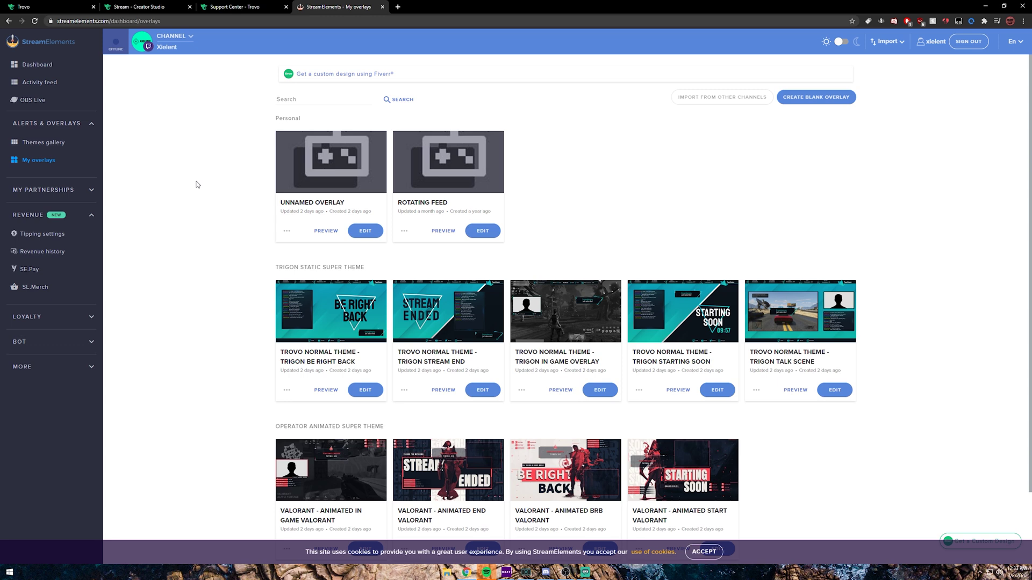
{"action": "left_click", "coordinate": [40, 65]}
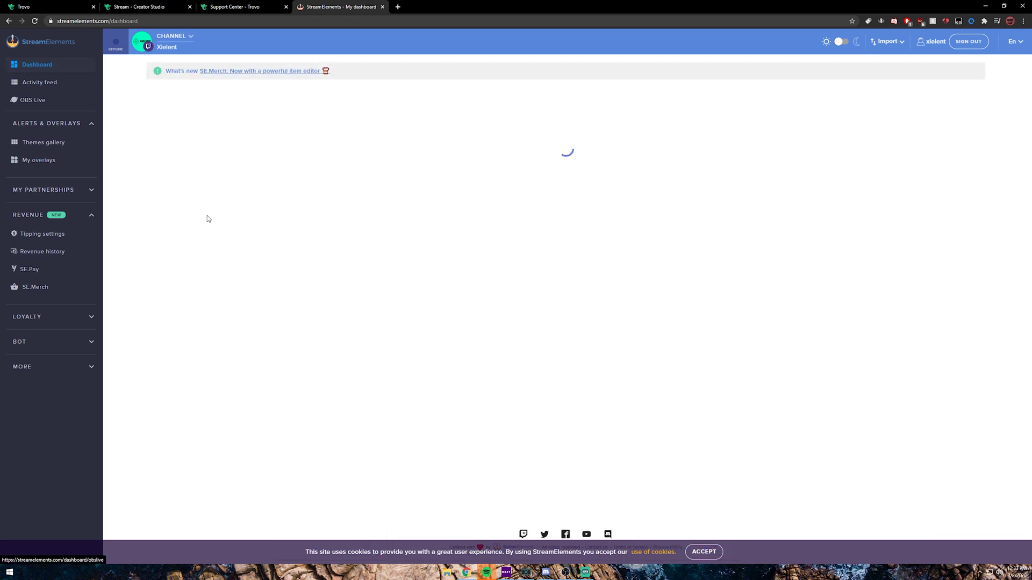
{"action": "left_click", "coordinate": [52, 161]}
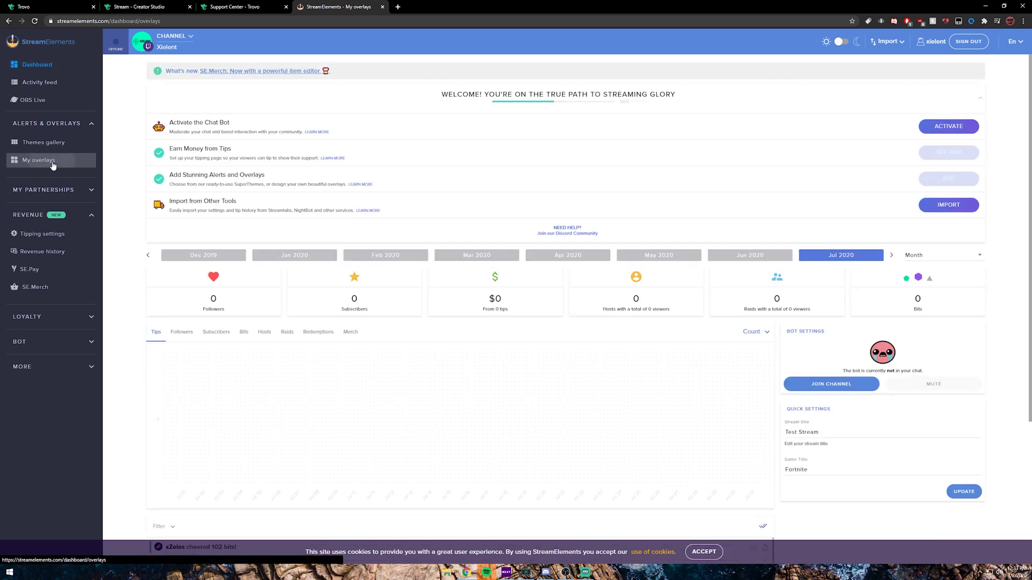
{"action": "scroll", "coordinate": [219, 272], "scroll_direction": "down", "scroll_amount": 3}
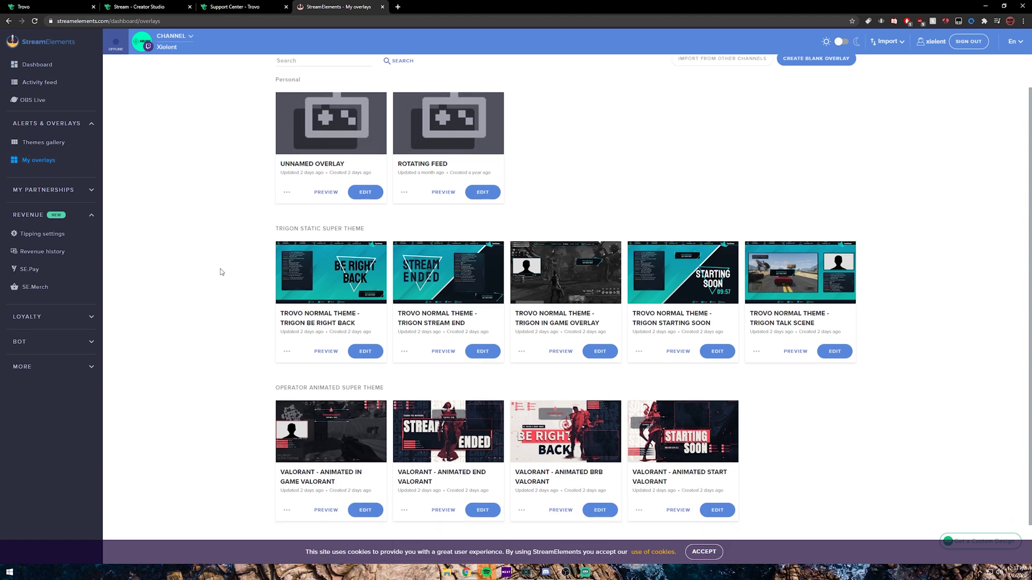
{"action": "scroll", "coordinate": [202, 258], "scroll_direction": "up", "scroll_amount": 3}
{"action": "scroll", "coordinate": [189, 261], "scroll_direction": "down", "scroll_amount": 2}
{"action": "scroll", "coordinate": [197, 276], "scroll_direction": "up", "scroll_amount": 2}
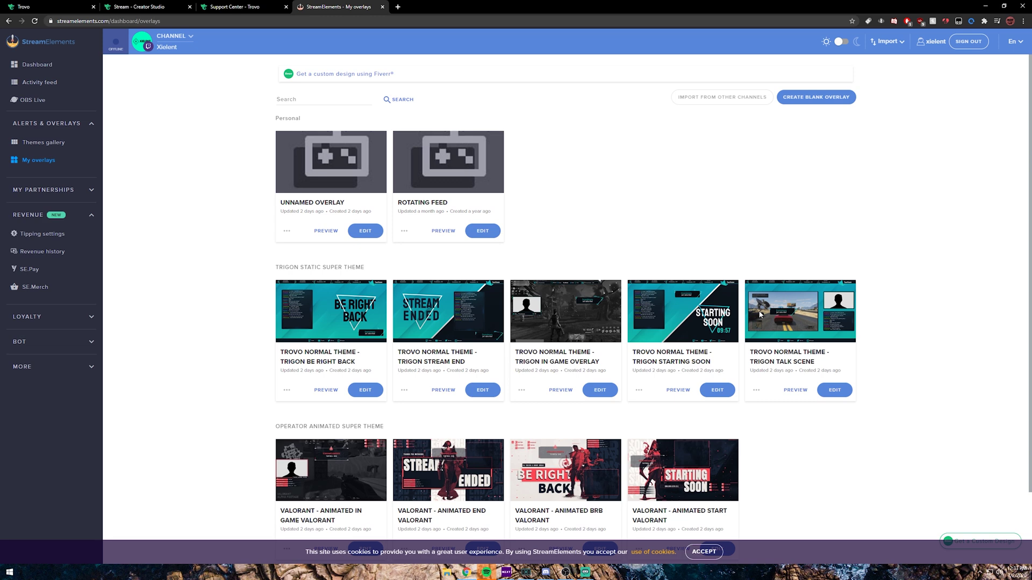
{"action": "left_click", "coordinate": [53, 142]}
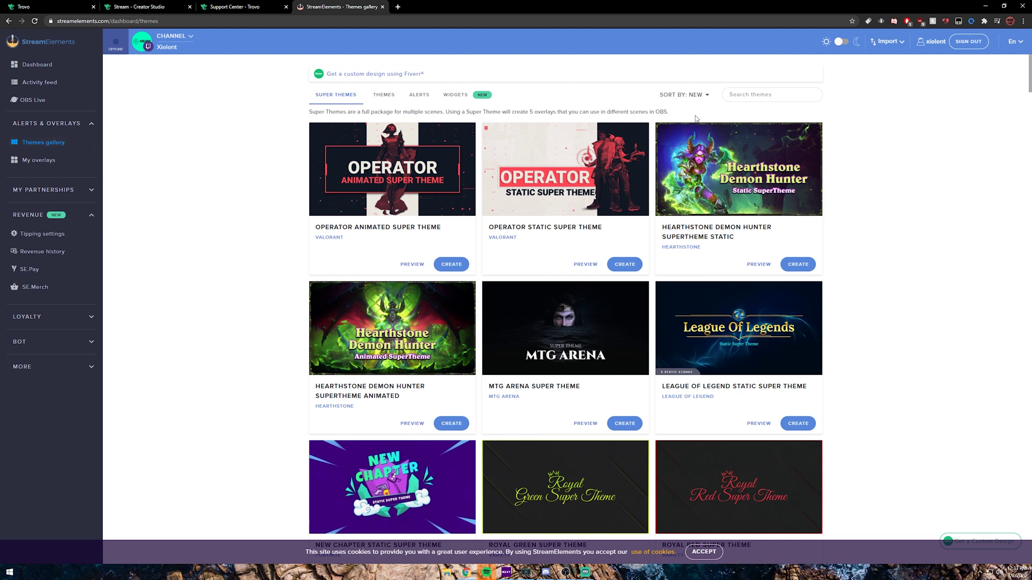
Scroll the super themes and open the Purple Wave Animated Super Theme preview.
{"action": "scroll", "coordinate": [243, 238], "scroll_direction": "down", "scroll_amount": 7}
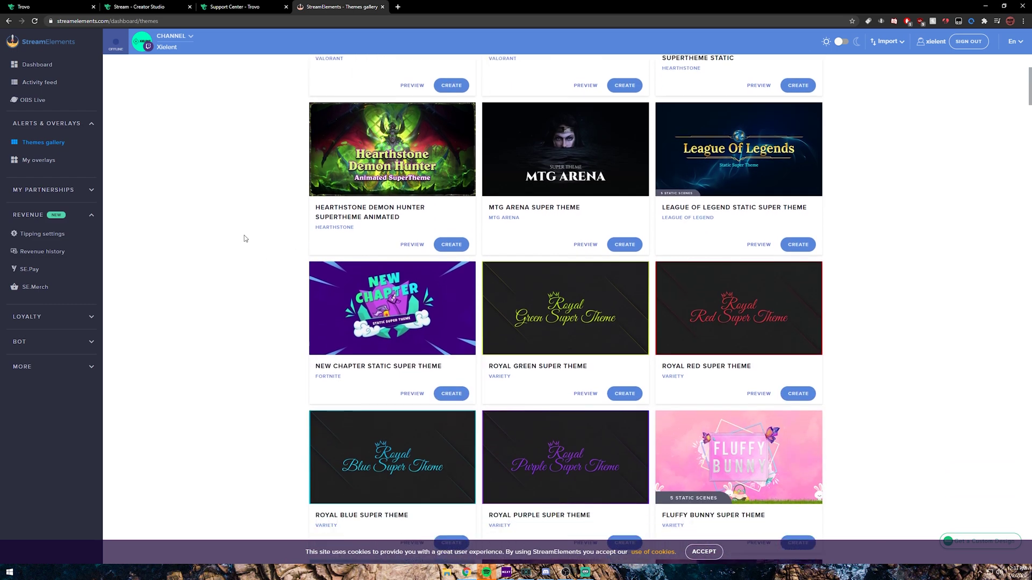
{"action": "scroll", "coordinate": [245, 236], "scroll_direction": "down", "scroll_amount": 8}
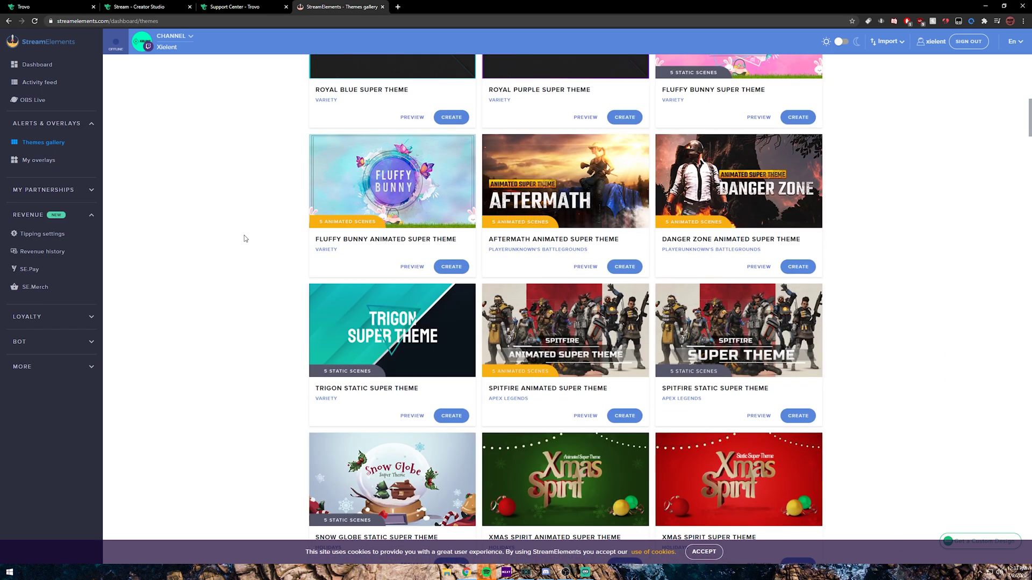
{"action": "scroll", "coordinate": [244, 234], "scroll_direction": "down", "scroll_amount": 12}
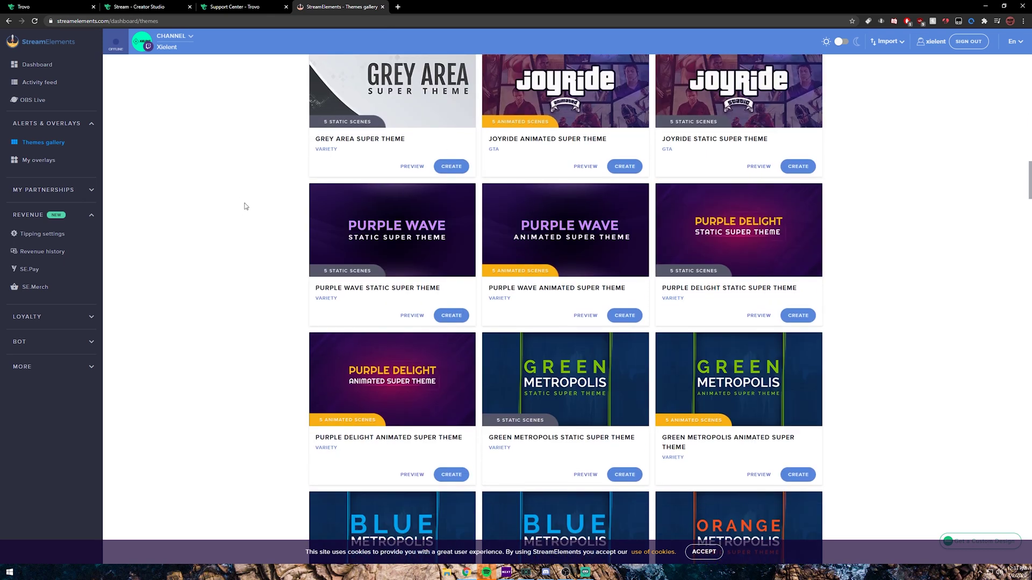
{"action": "left_click", "coordinate": [555, 235]}
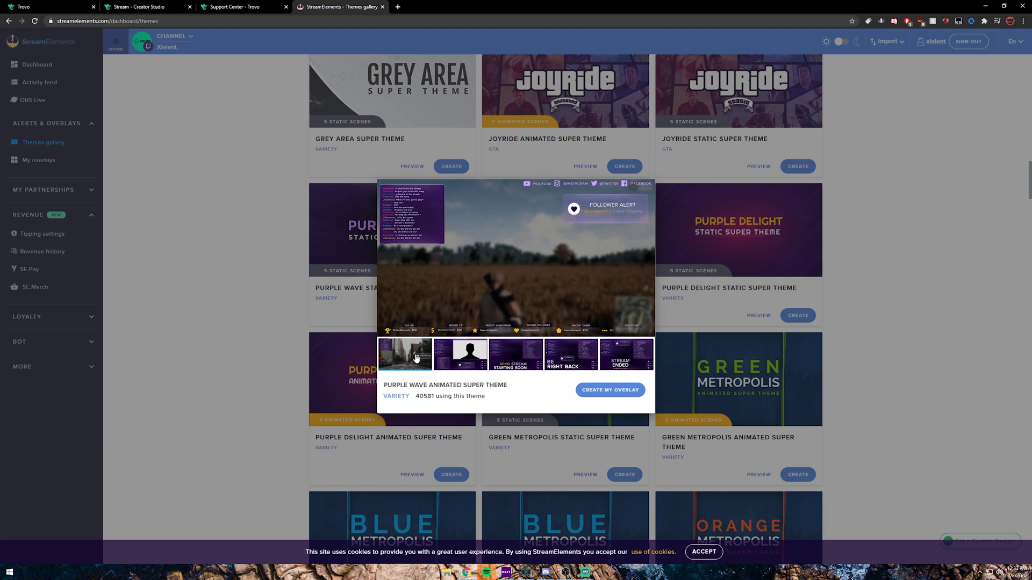
Preview its webcam, Starting Soon, Stream Ended and in-game scenes, then start creating the overlay.
{"action": "mouse_move", "coordinate": [573, 223]}
{"action": "left_click", "coordinate": [443, 354]}
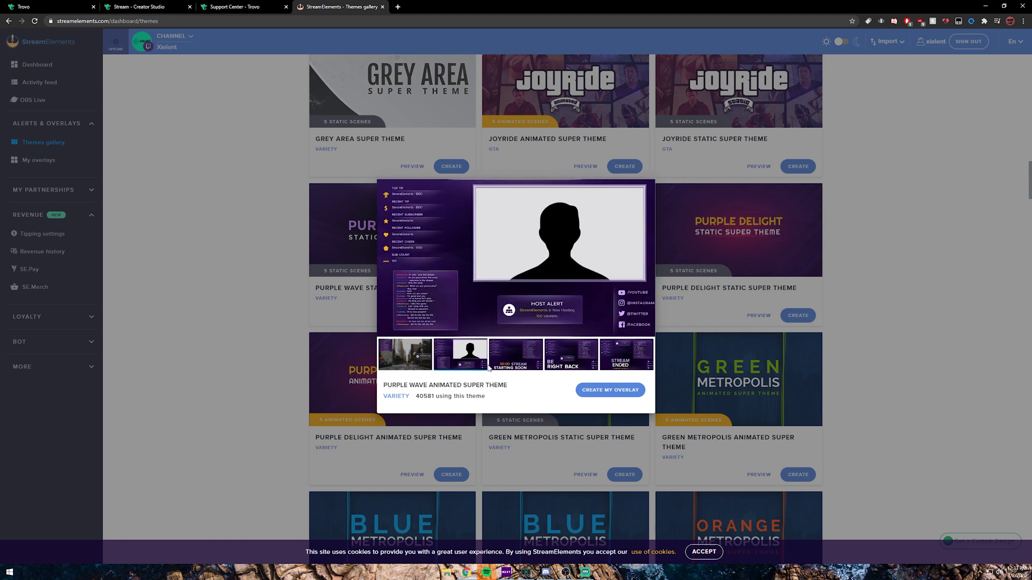
{"action": "mouse_move", "coordinate": [491, 249]}
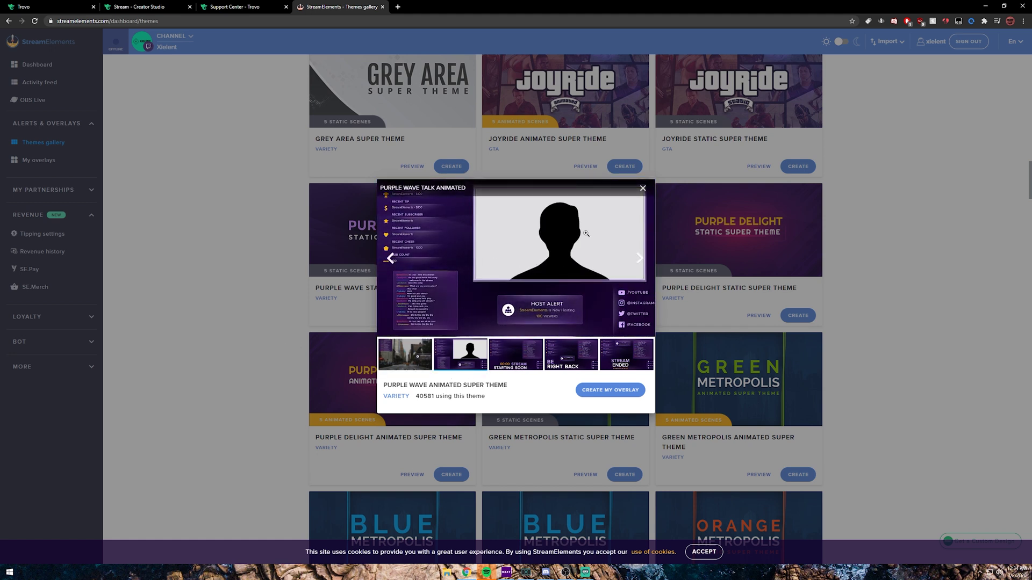
{"action": "left_click", "coordinate": [514, 362]}
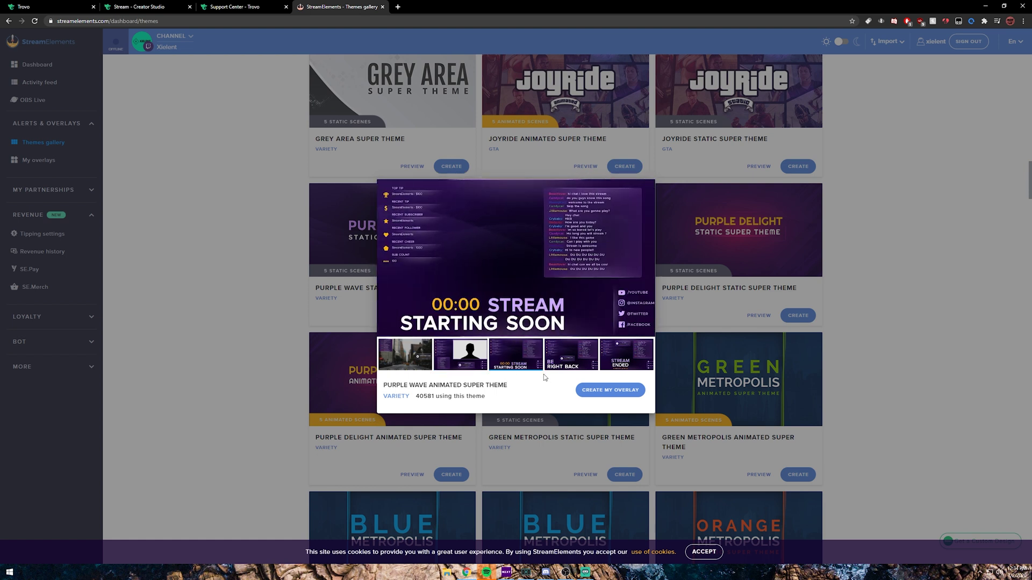
{"action": "mouse_move", "coordinate": [432, 309]}
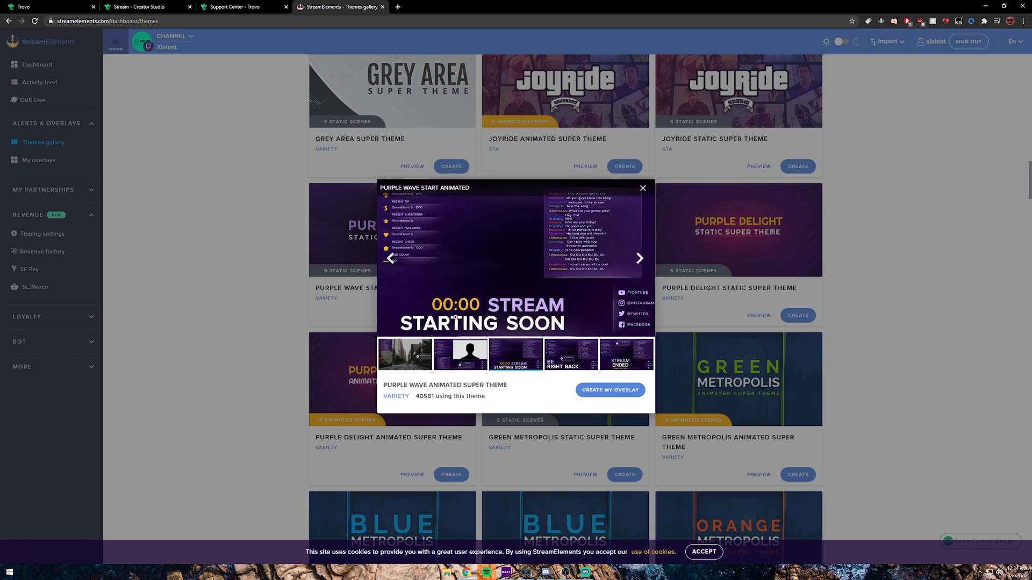
{"action": "left_click", "coordinate": [568, 353]}
{"action": "left_click", "coordinate": [624, 360]}
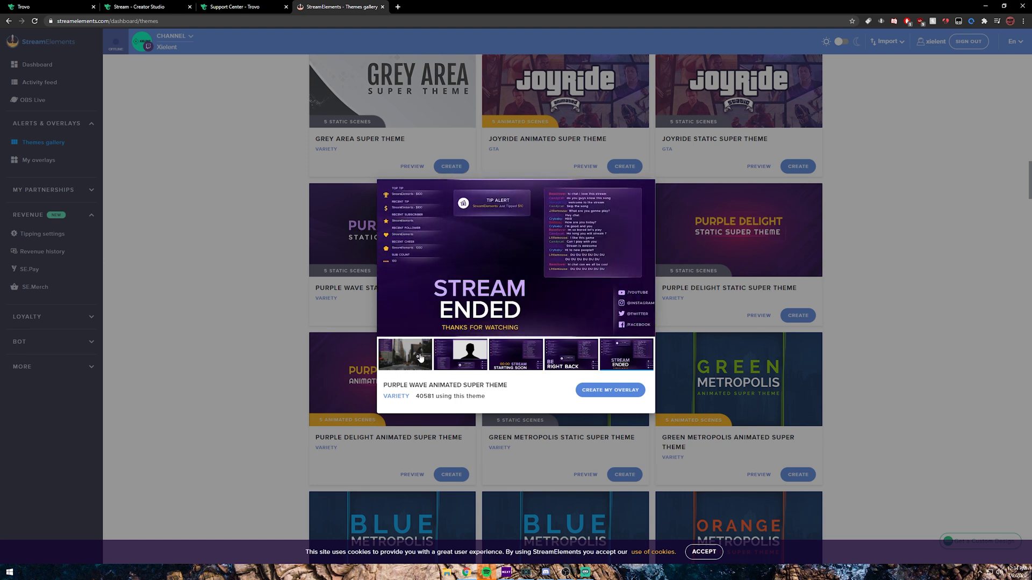
{"action": "left_click", "coordinate": [421, 358]}
{"action": "left_click", "coordinate": [601, 392]}
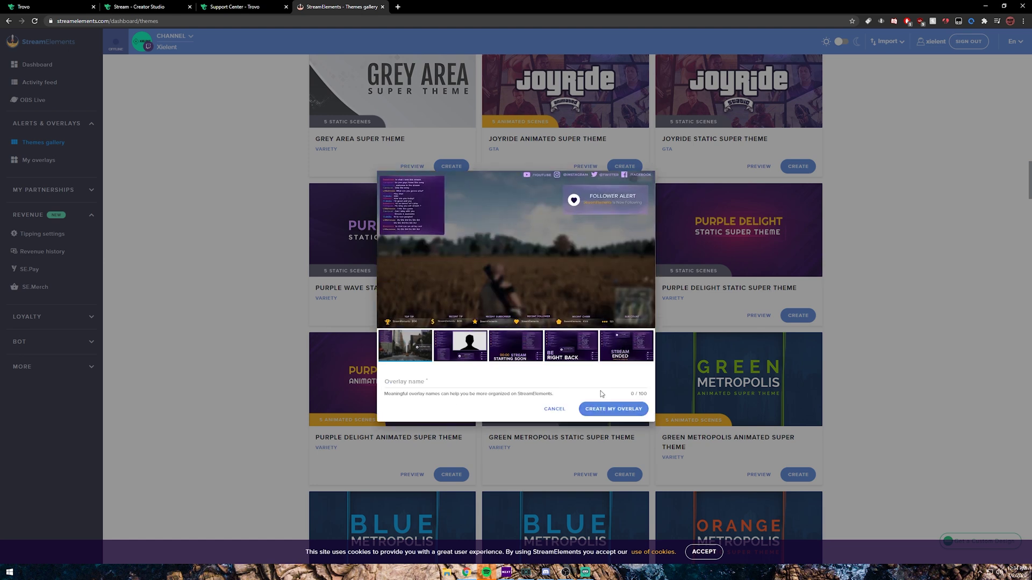
Name the new overlay set 'Tutorial' and create it.
{"action": "left_click", "coordinate": [427, 382]}
{"action": "type", "text": "Tutorial"}
{"action": "key", "text": "Return"}
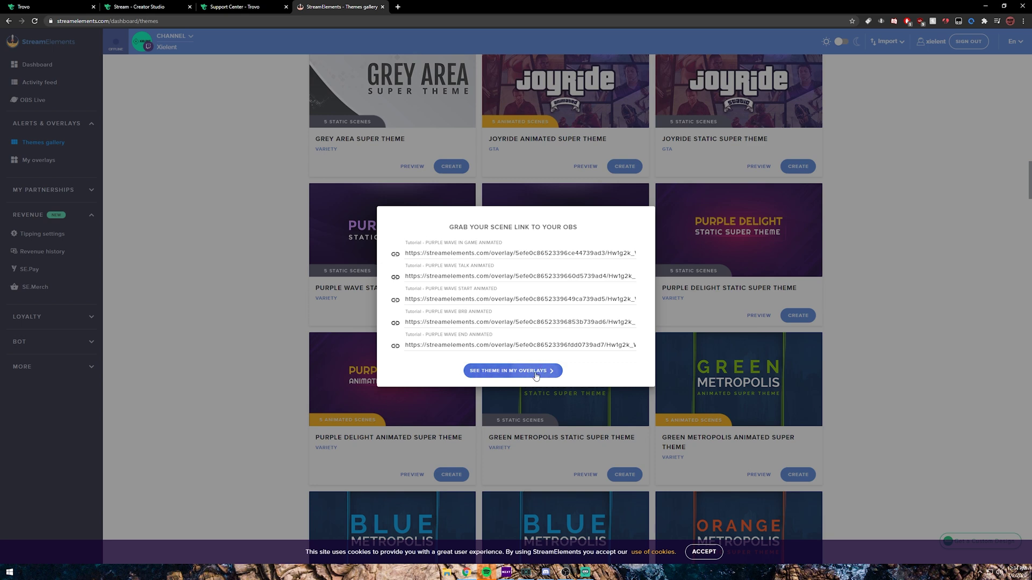
Find the new Purple Wave overlays in My overlays and open Start Animated for editing.
{"action": "left_click", "coordinate": [536, 374]}
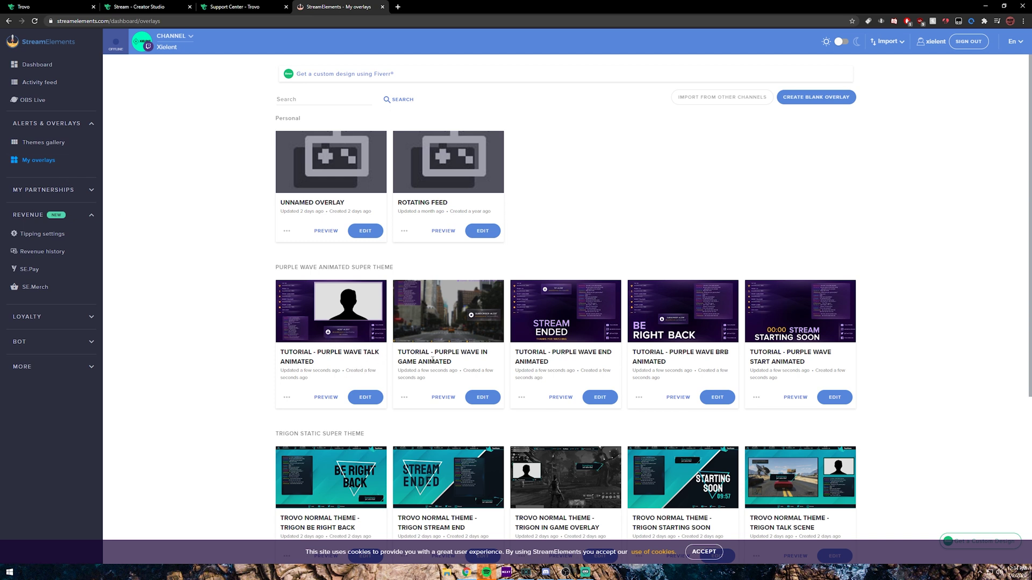
{"action": "left_click_drag", "start_coordinate": [321, 363], "coordinate": [277, 350]}
{"action": "left_click", "coordinate": [294, 355]}
{"action": "left_click", "coordinate": [828, 403]}
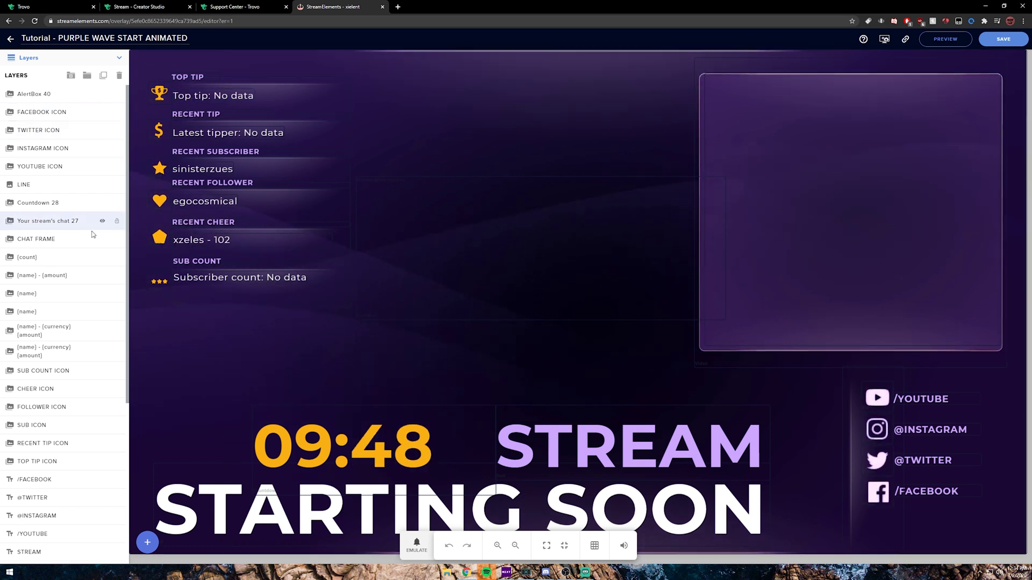
Hide the star, dollar, trophy, heart, cheer and sub count icon layers.
{"action": "scroll", "coordinate": [64, 291], "scroll_direction": "down", "scroll_amount": 1}
{"action": "left_click", "coordinate": [103, 385]}
{"action": "left_click", "coordinate": [103, 403]}
{"action": "left_click", "coordinate": [103, 422]}
{"action": "left_click", "coordinate": [103, 366]}
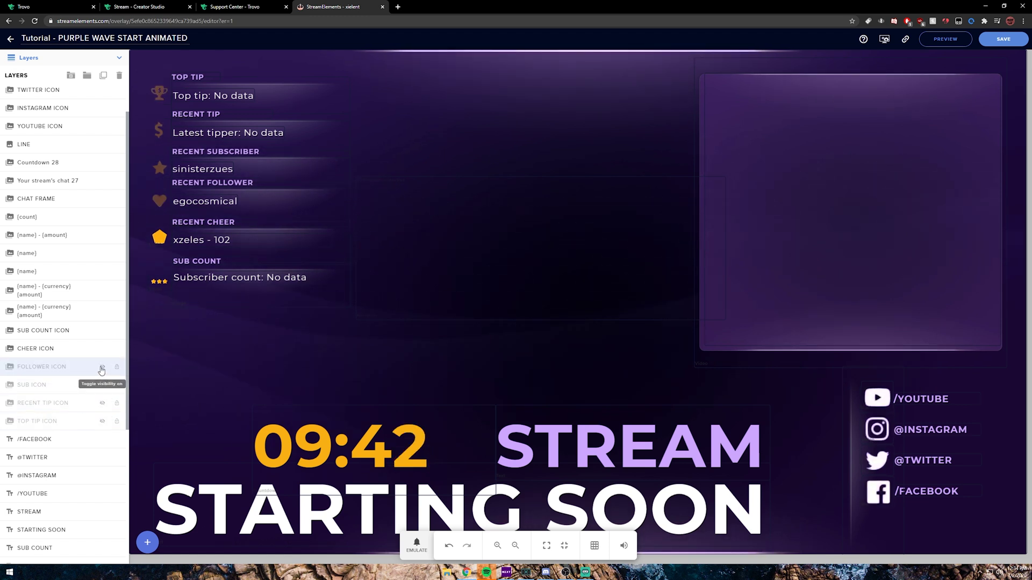
{"action": "left_click", "coordinate": [103, 349]}
{"action": "left_click", "coordinate": [103, 330]}
Hide the tipper, subscriber, follower, cheer and sub count text layers.
{"action": "left_click", "coordinate": [102, 311]}
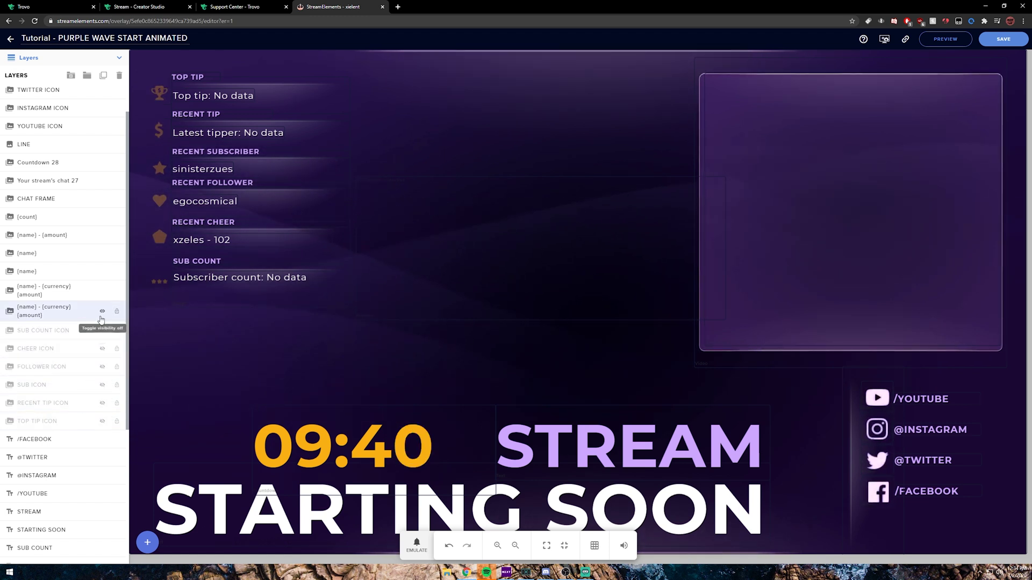
{"action": "left_click", "coordinate": [102, 291]}
{"action": "left_click", "coordinate": [102, 272]}
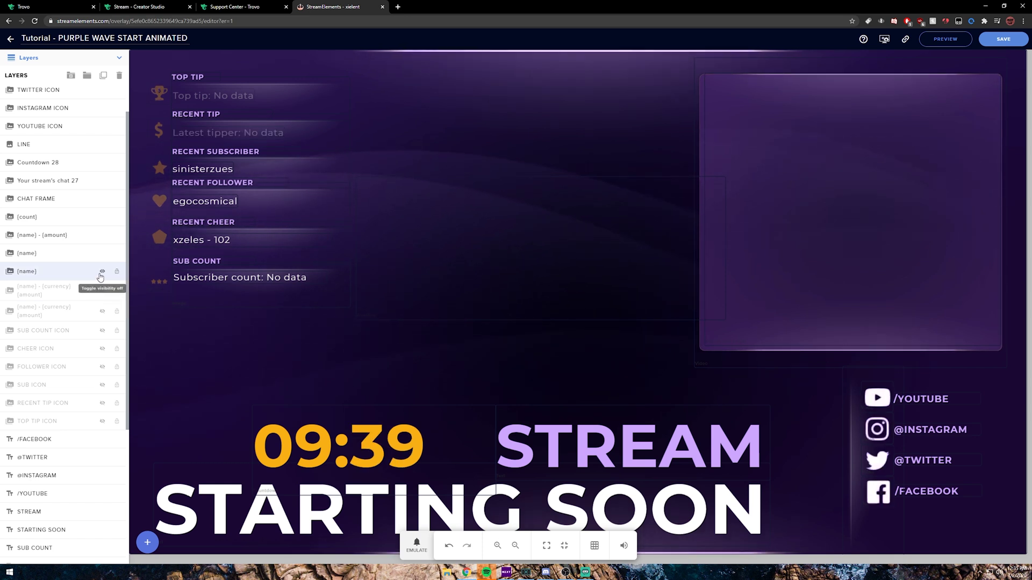
{"action": "left_click", "coordinate": [101, 253]}
{"action": "left_click", "coordinate": [102, 235]}
{"action": "left_click", "coordinate": [102, 217]}
Hide the RECENT SUBSCRIBER, RECENT FOLLOWER, RECENT CHEER, RECENT TIP and TOP TIP headings.
{"action": "scroll", "coordinate": [86, 322], "scroll_direction": "down", "scroll_amount": 3}
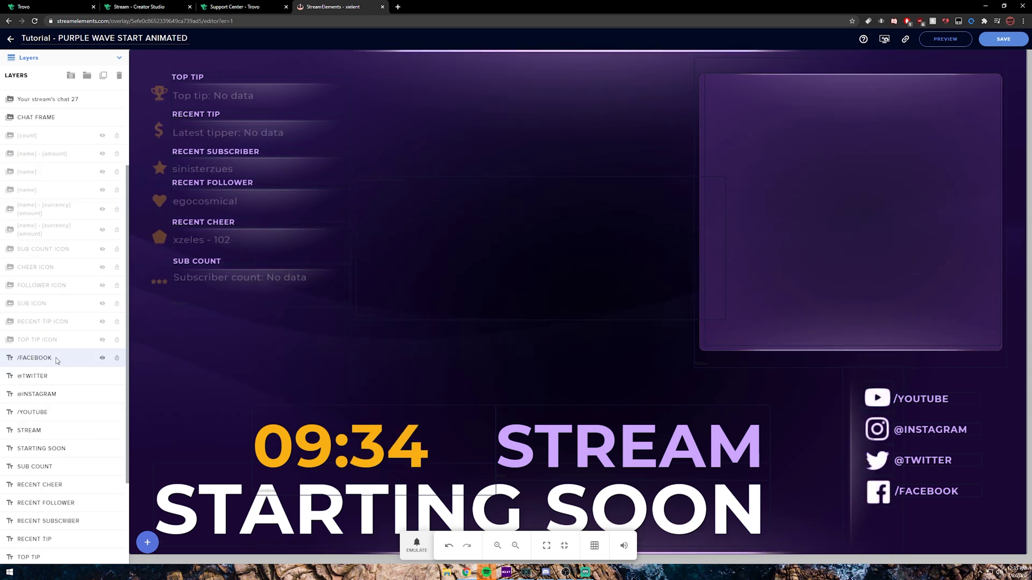
{"action": "scroll", "coordinate": [86, 425], "scroll_direction": "down", "scroll_amount": 1}
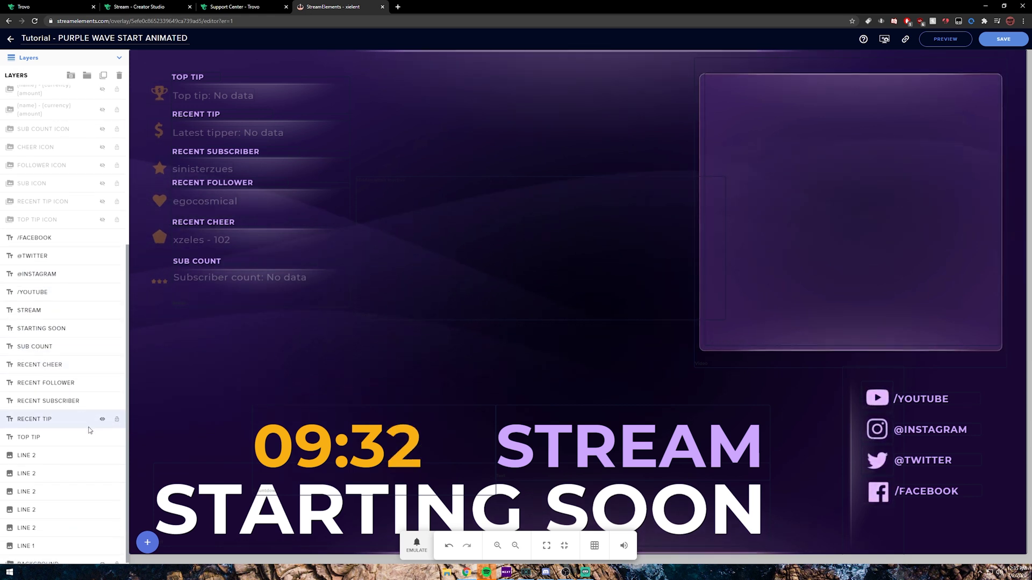
{"action": "left_click", "coordinate": [103, 401]}
{"action": "left_click", "coordinate": [102, 383]}
{"action": "left_click", "coordinate": [101, 365]}
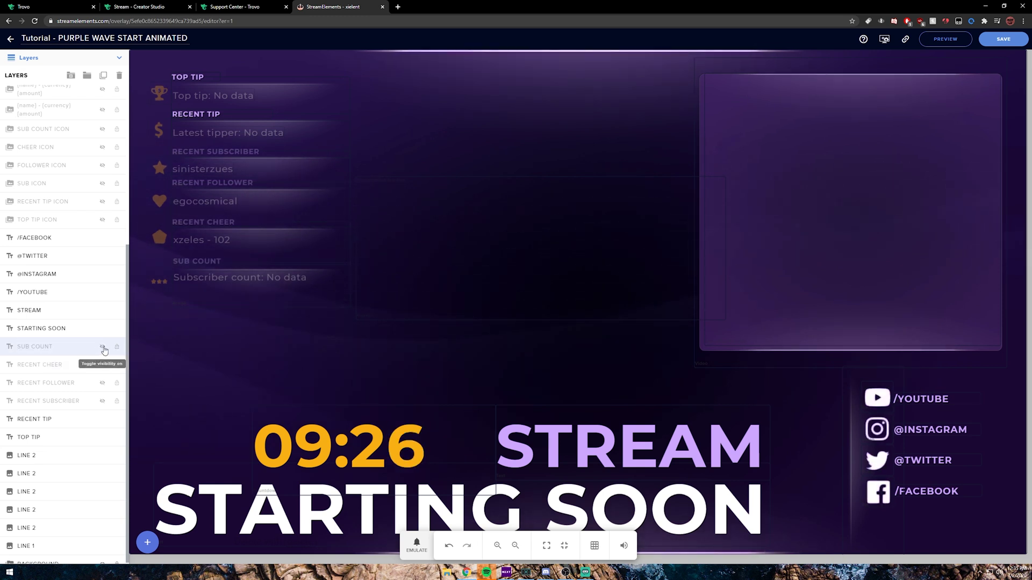
{"action": "left_click", "coordinate": [102, 419]}
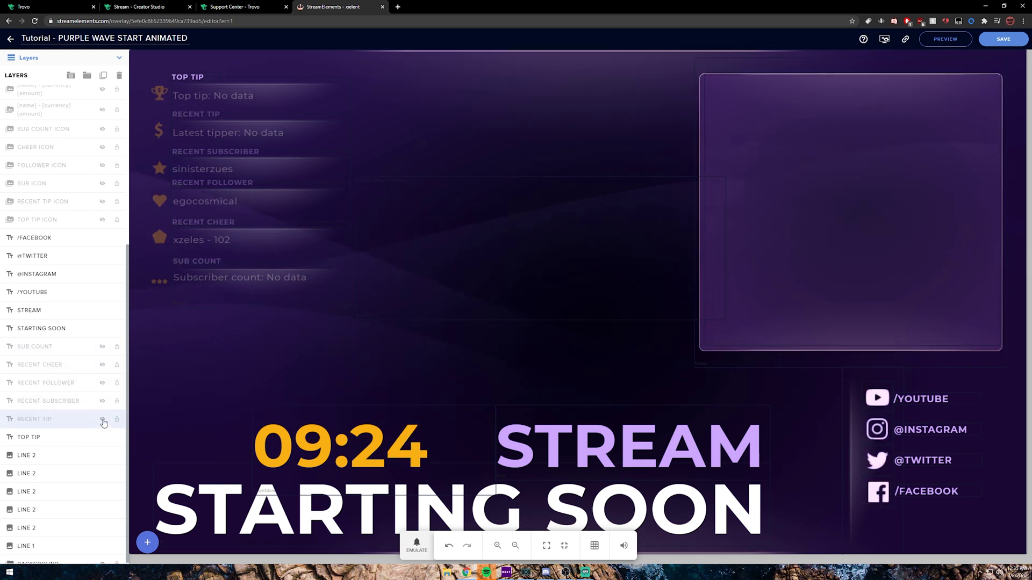
{"action": "left_click", "coordinate": [101, 438]}
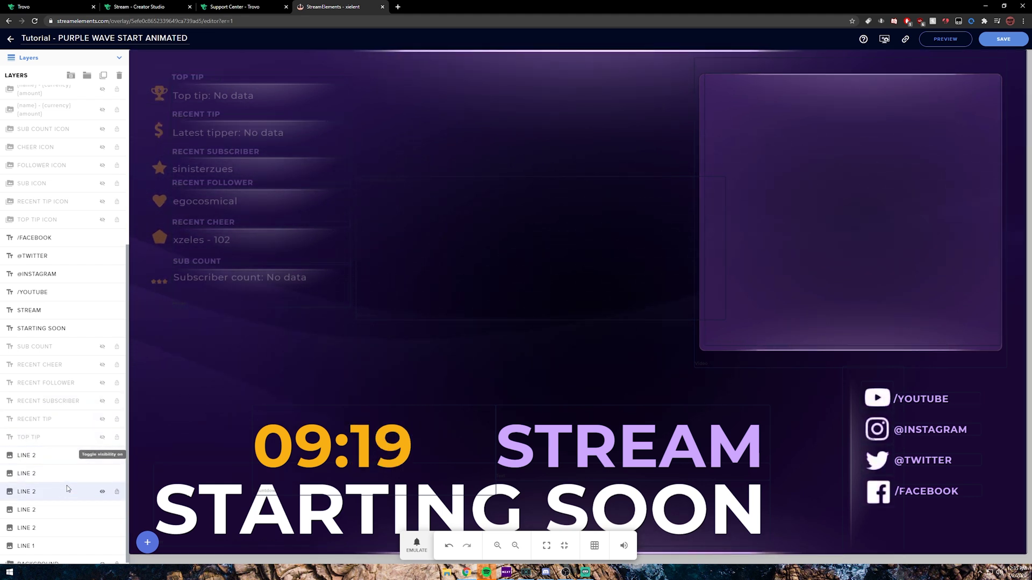
Hide all the LINE 2 and LINE 1 divider layers.
{"action": "left_click", "coordinate": [101, 474]}
{"action": "left_click", "coordinate": [103, 456]}
{"action": "left_click", "coordinate": [102, 491]}
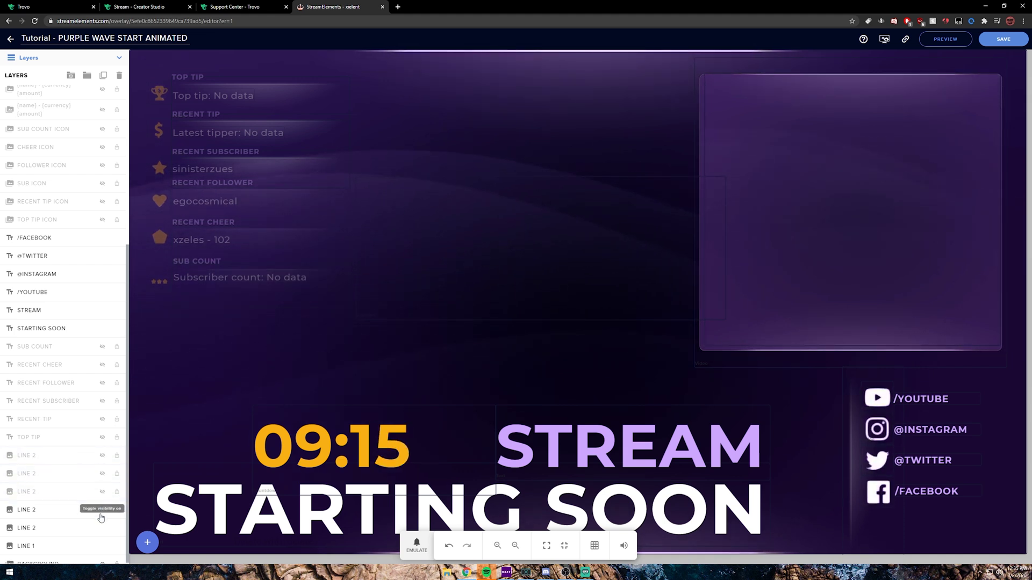
{"action": "left_click", "coordinate": [102, 510]}
{"action": "left_click", "coordinate": [103, 528]}
{"action": "left_click", "coordinate": [100, 540]}
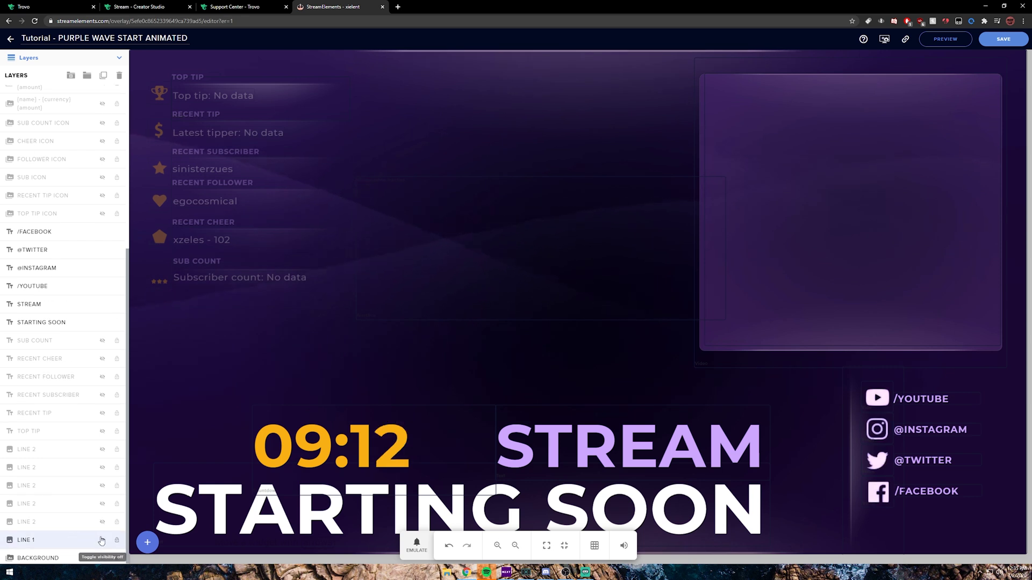
Hide the chat frame, chat and AlertBox layers, leaving the social handles' vertical line selected.
{"action": "scroll", "coordinate": [101, 538], "scroll_direction": "up", "scroll_amount": 5}
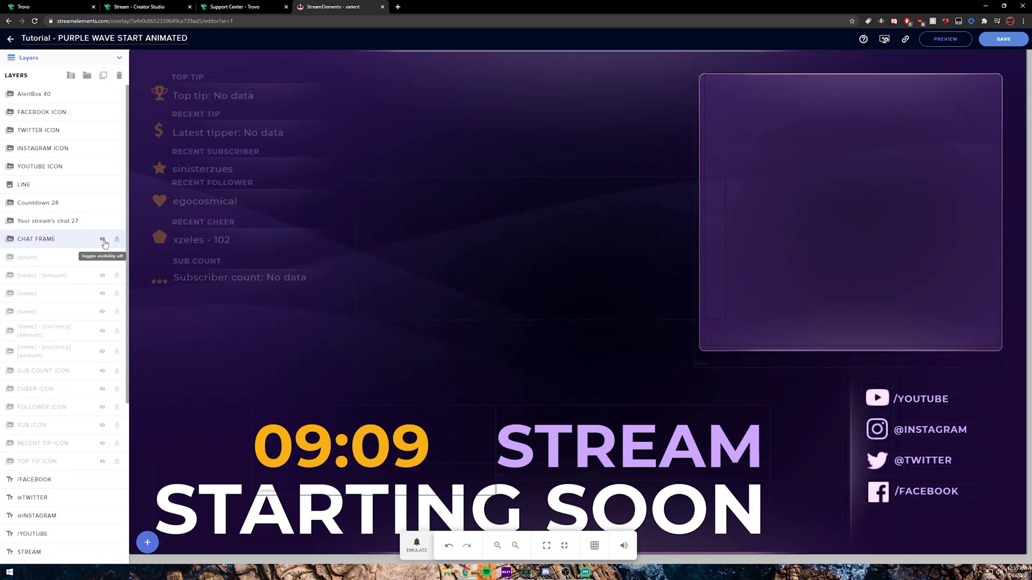
{"action": "left_click", "coordinate": [103, 239]}
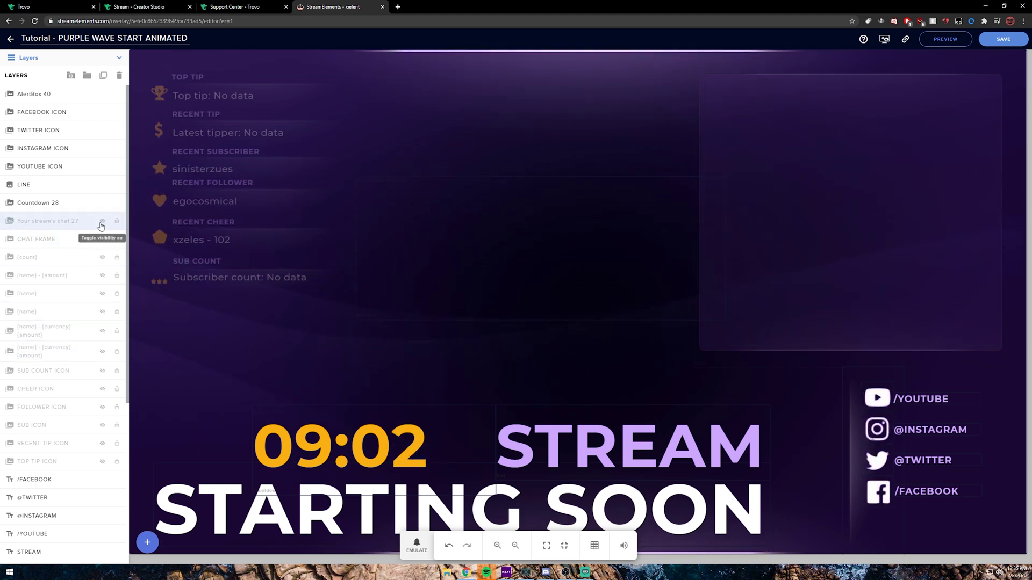
{"action": "left_click", "coordinate": [103, 185]}
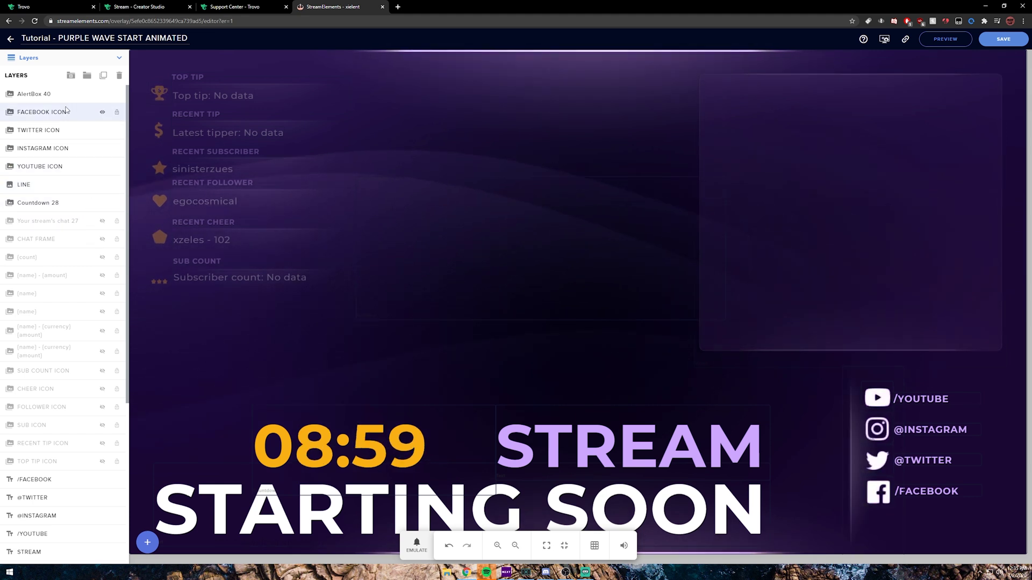
{"action": "left_click", "coordinate": [103, 95]}
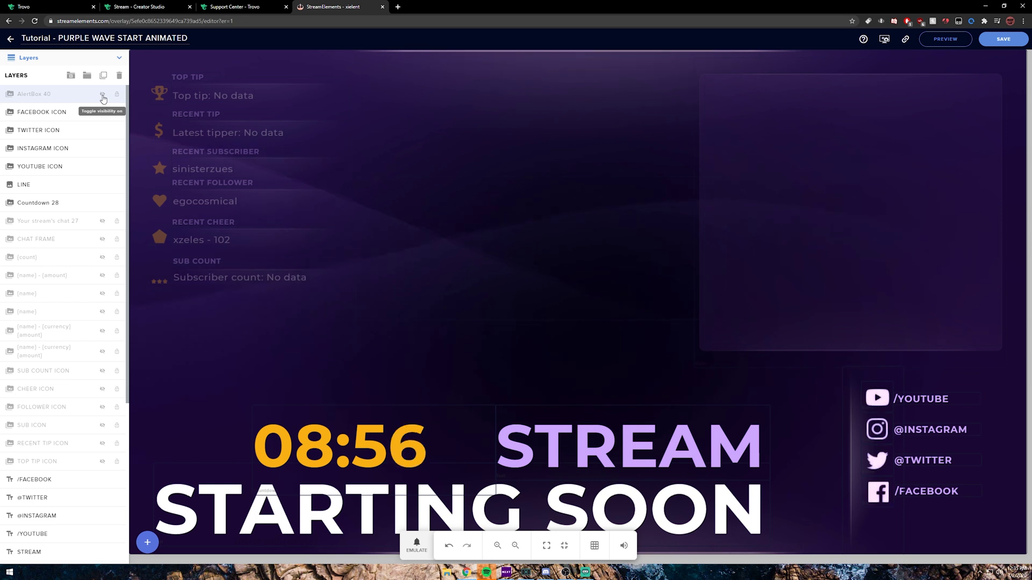
{"action": "left_click", "coordinate": [45, 184]}
{"action": "scroll", "coordinate": [59, 290], "scroll_direction": "down", "scroll_amount": 5}
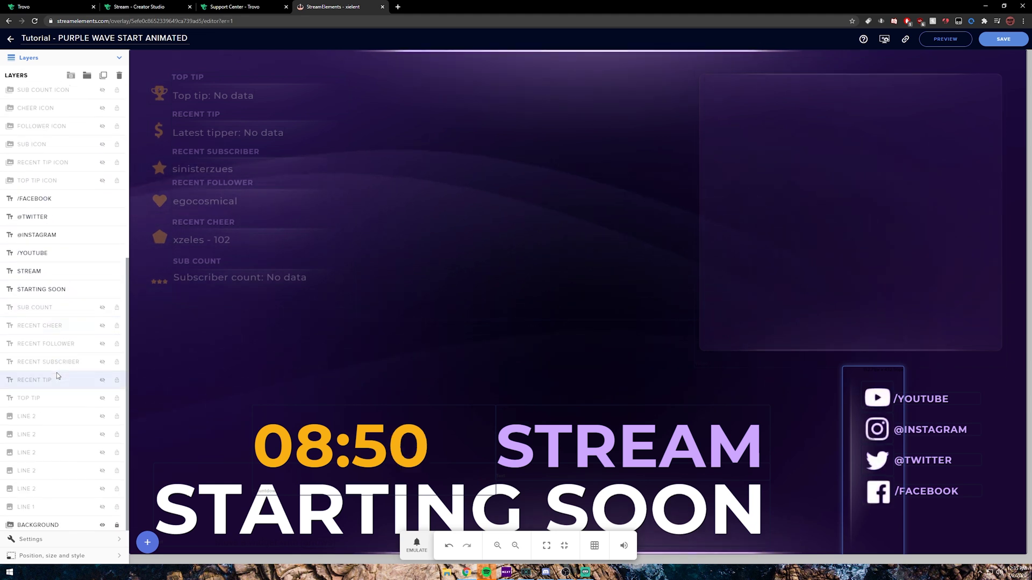
{"action": "scroll", "coordinate": [56, 372], "scroll_direction": "up", "scroll_amount": 1}
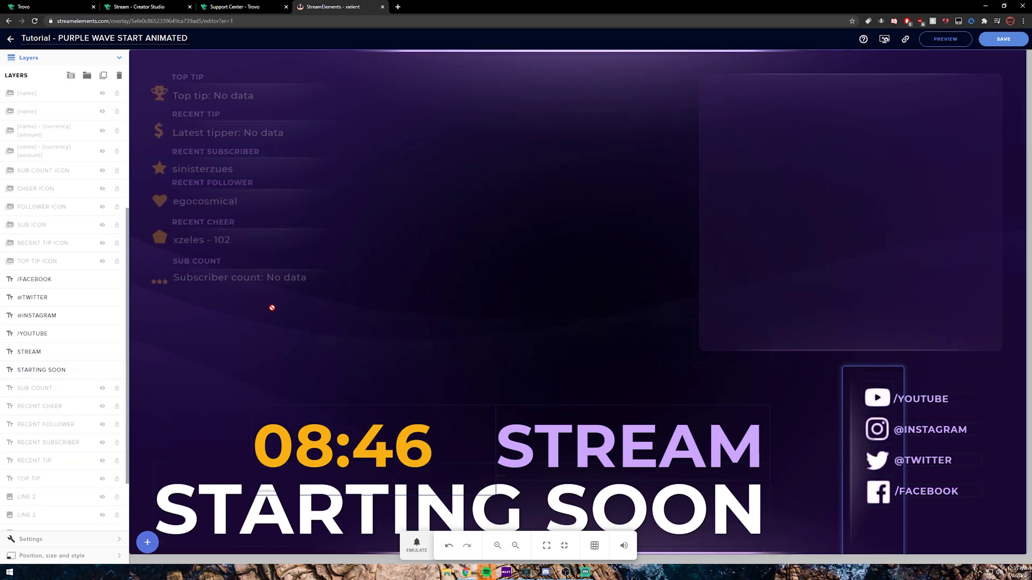
Change the /YOUTUBE text layer's message to the streamer's channel handle and save.
{"action": "left_click", "coordinate": [1000, 39]}
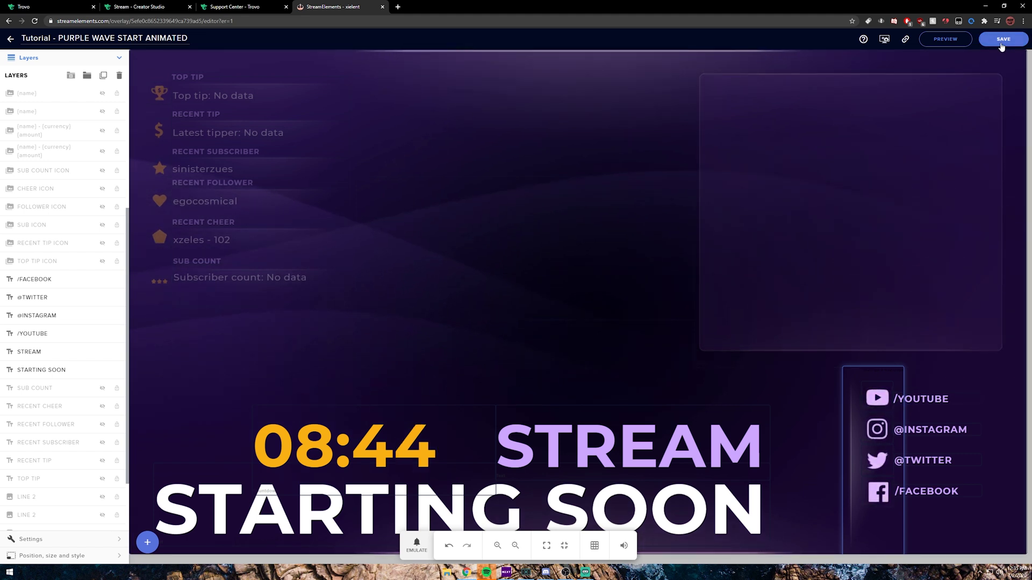
{"action": "left_click", "coordinate": [925, 399]}
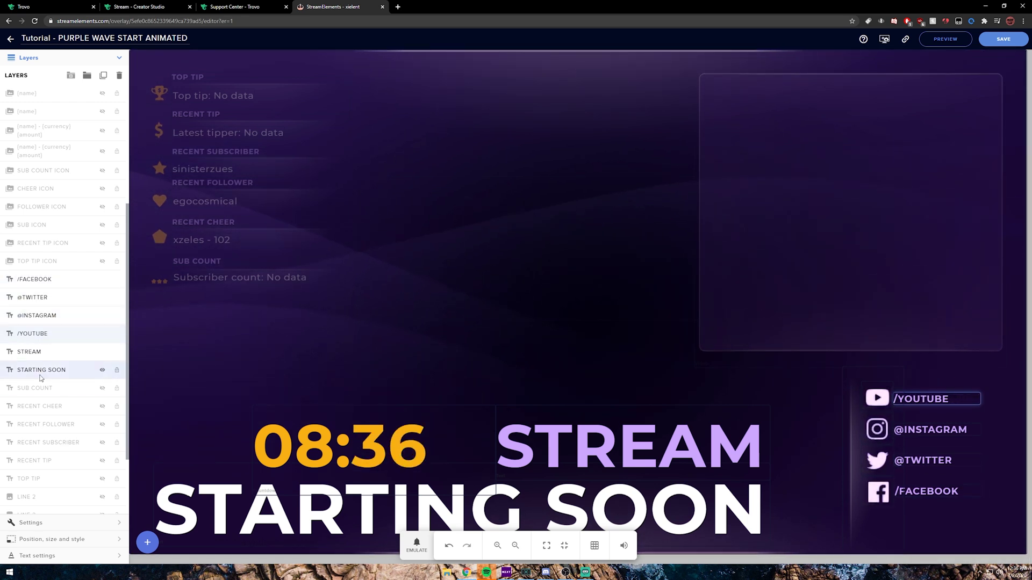
{"action": "left_click", "coordinate": [58, 523]}
{"action": "left_click_drag", "start_coordinate": [40, 102], "coordinate": [10, 116]}
{"action": "type", "text": "XIELENT"}
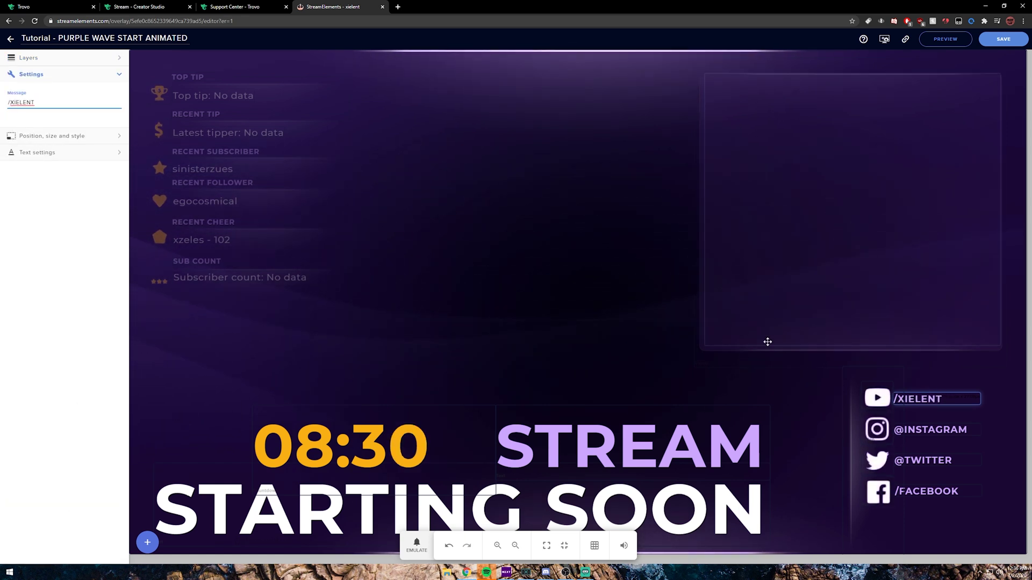
{"action": "left_click", "coordinate": [1004, 39]}
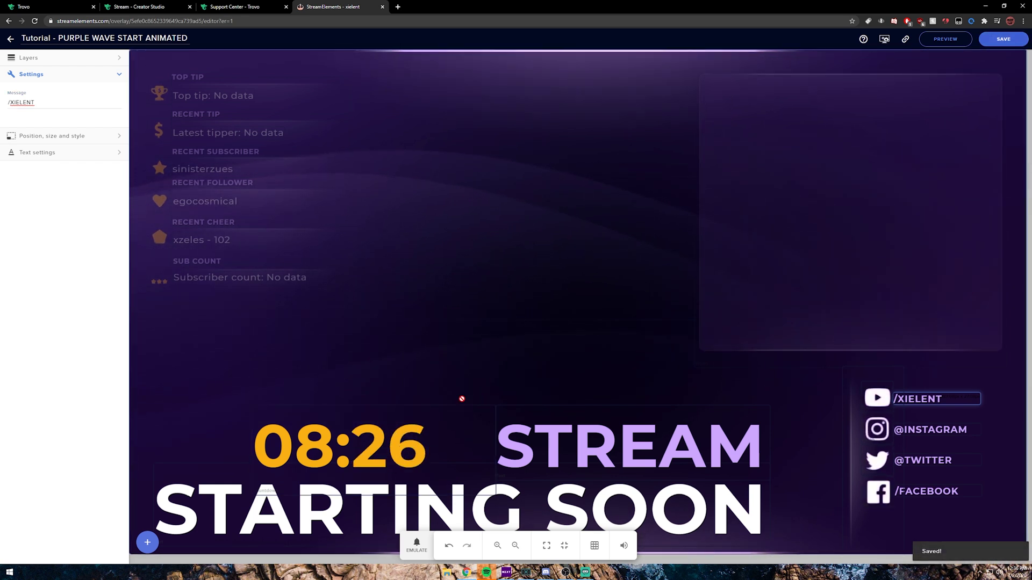
{"action": "left_click", "coordinate": [34, 60]}
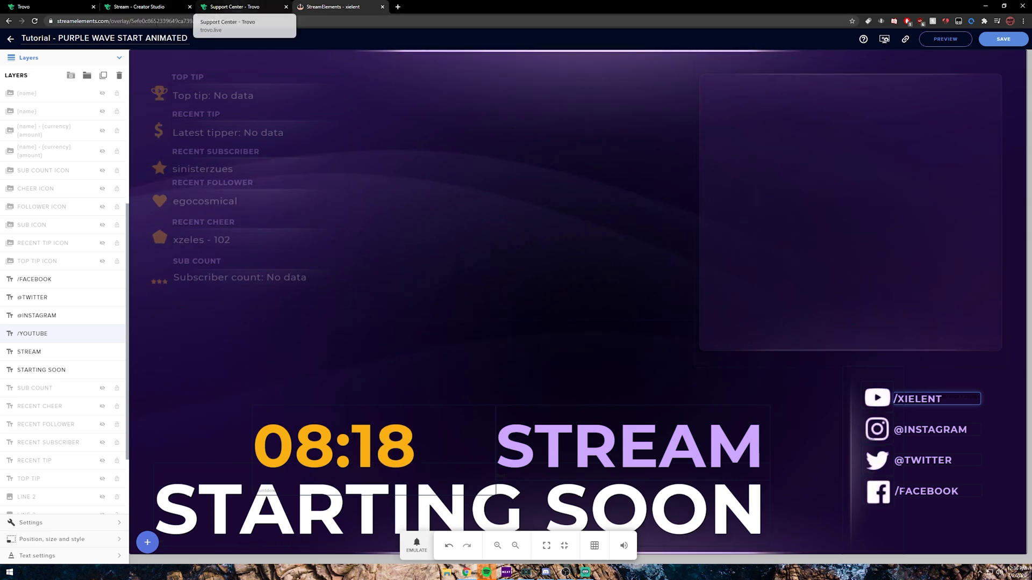
Copy the Purple Wave Start overlay's preview URL and bring OBS Studio to the front.
{"action": "left_click", "coordinate": [11, 39]}
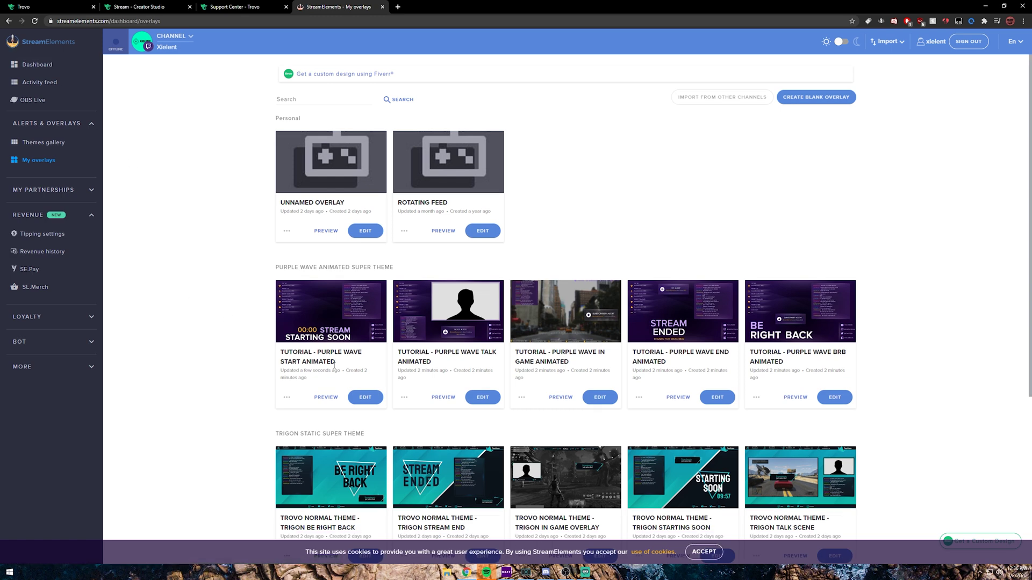
{"action": "left_click", "coordinate": [326, 398]}
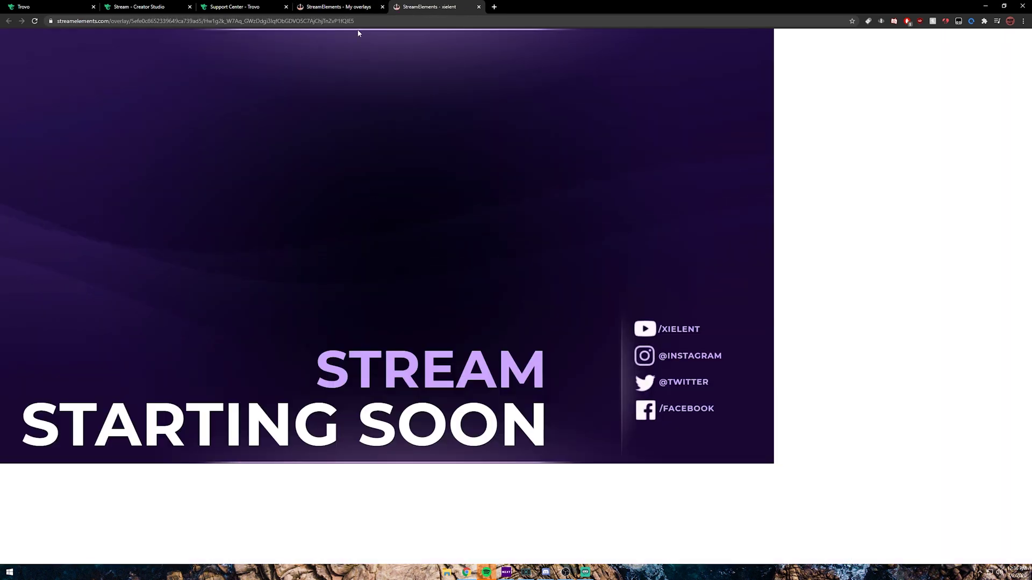
{"action": "left_click", "coordinate": [68, 23]}
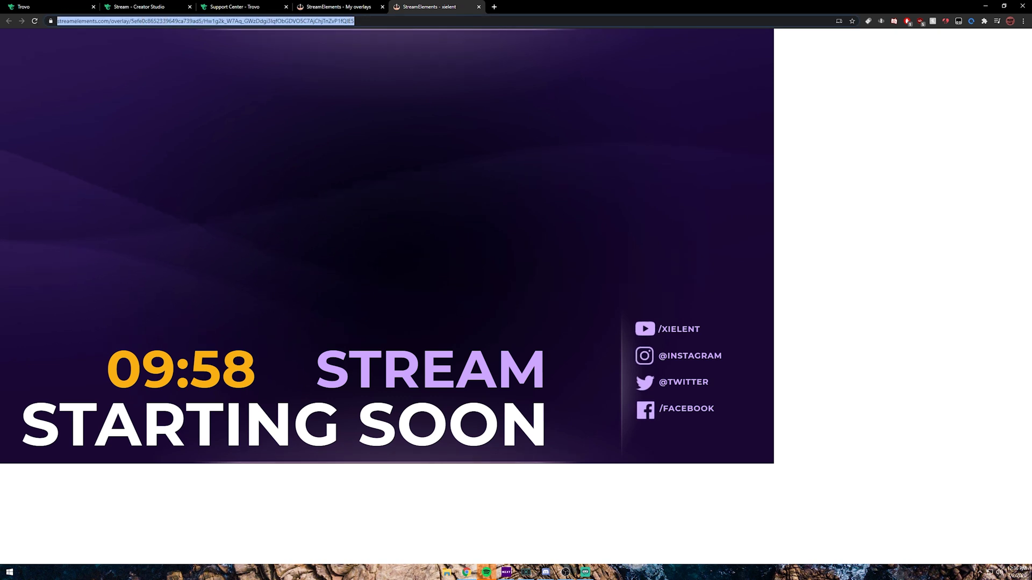
{"action": "right_click", "coordinate": [69, 24]}
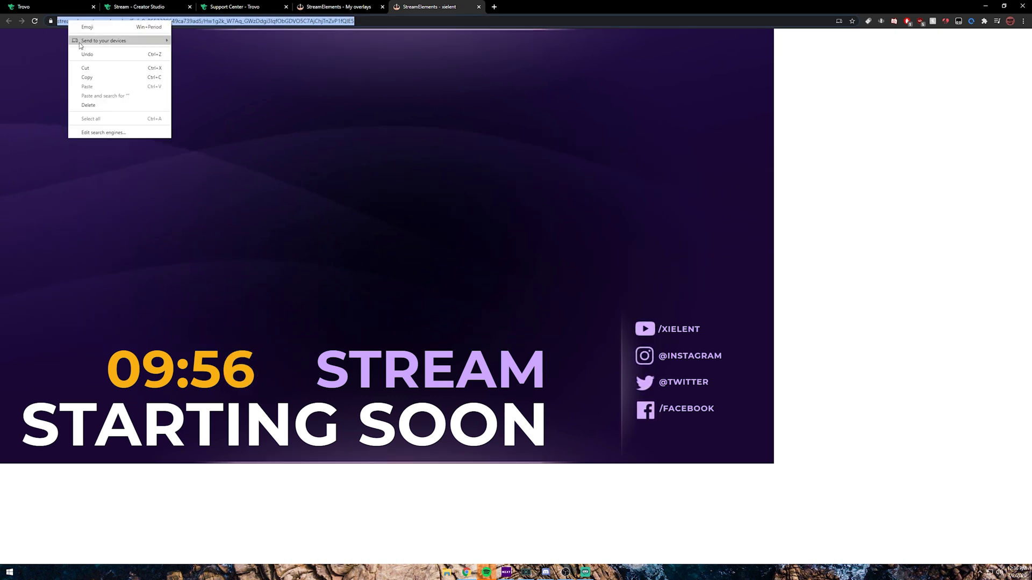
{"action": "left_click", "coordinate": [86, 79]}
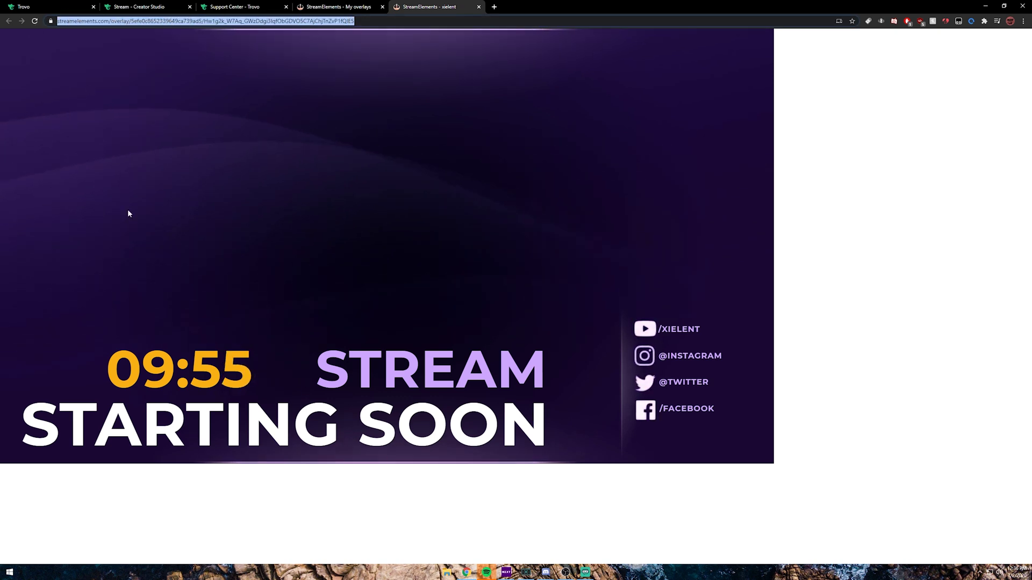
{"action": "left_click", "coordinate": [565, 572]}
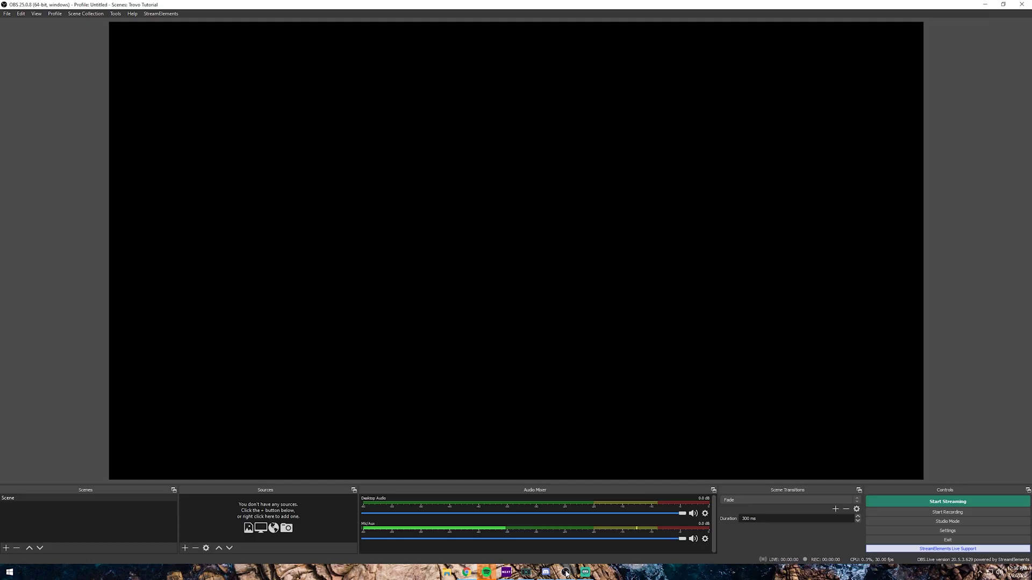
Rename the default scene to 'Starting Soon'.
{"action": "right_click", "coordinate": [21, 499]}
{"action": "left_click", "coordinate": [46, 405]}
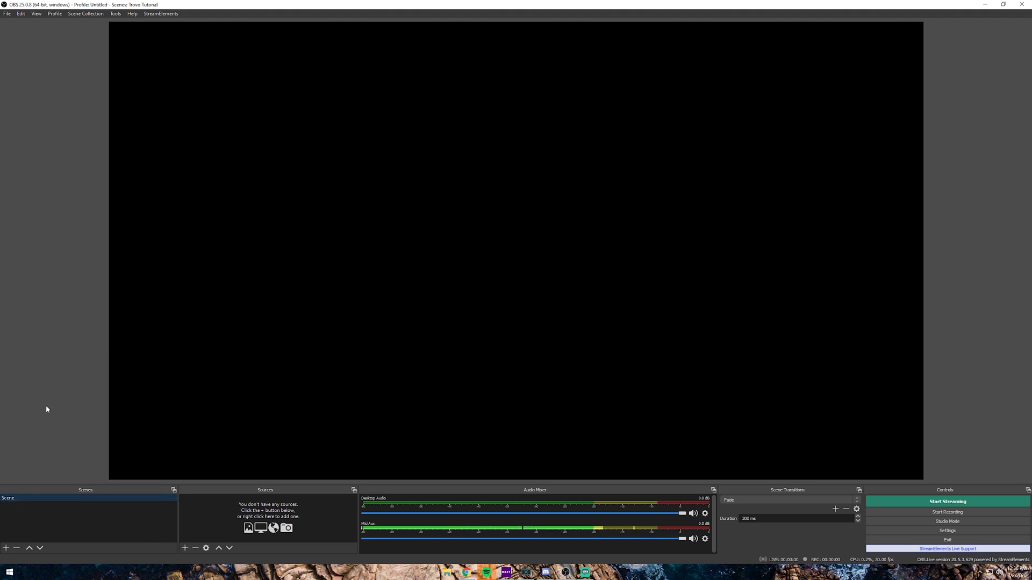
{"action": "type", "text": "Starting Soon"}
{"action": "key", "text": "Return"}
Add a 1920×1080 browser source 'Starting Soon Source' using the pasted overlay URL.
{"action": "left_click", "coordinate": [185, 548]}
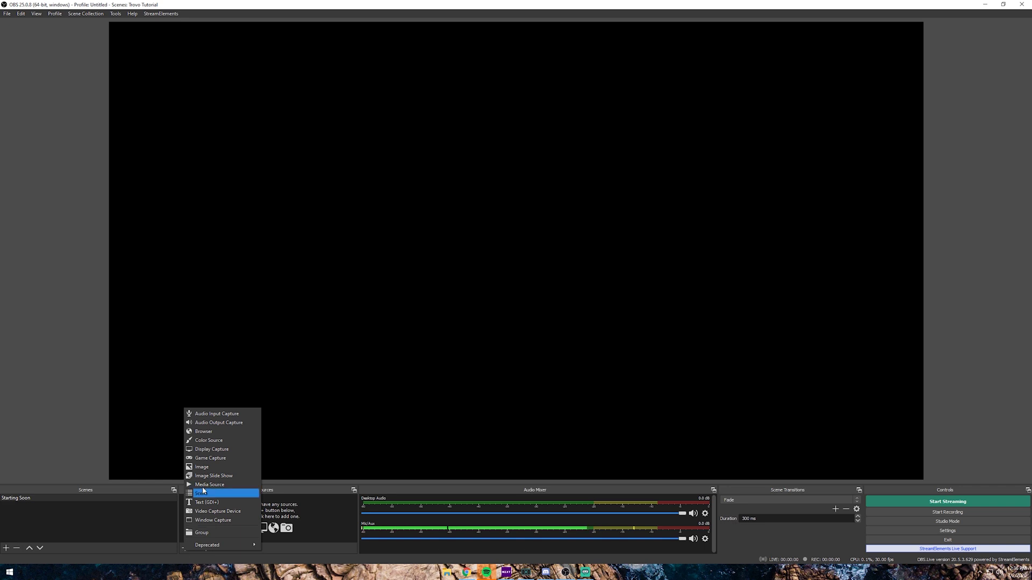
{"action": "left_click", "coordinate": [208, 432]}
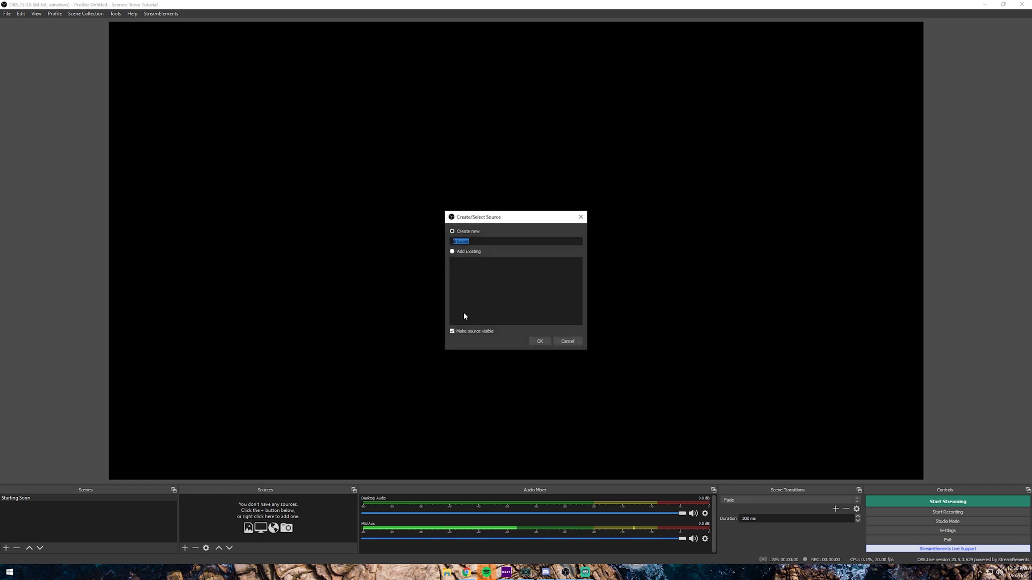
{"action": "type", "text": "In tarting So"}
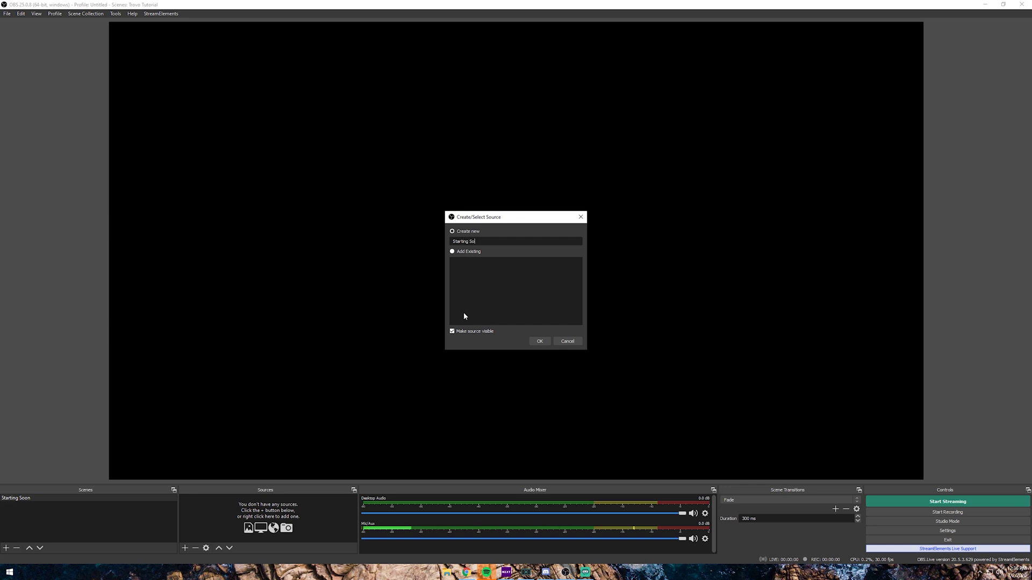
{"action": "type", "text": "on Sourece"}
{"action": "key", "text": "Return"}
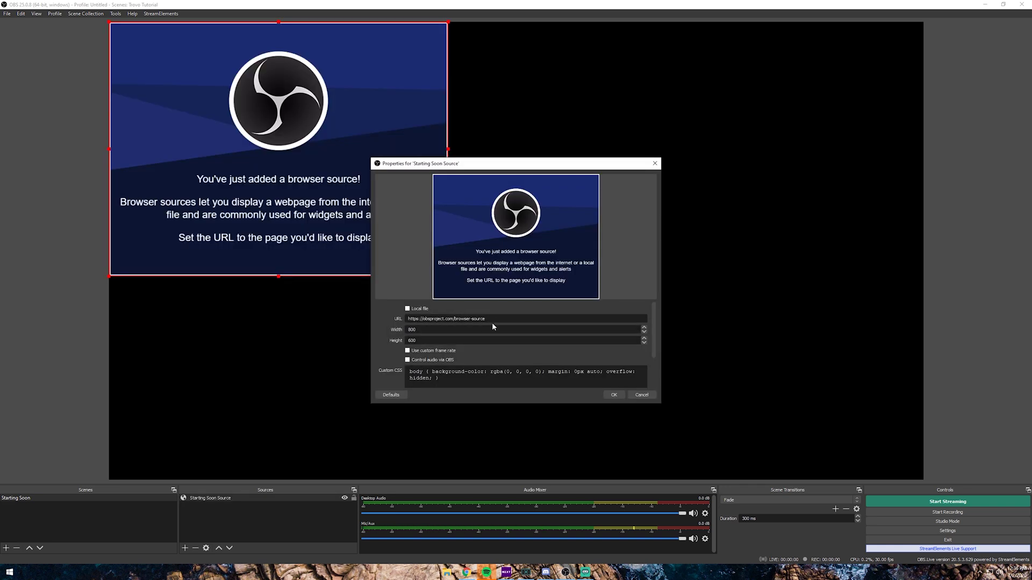
{"action": "key", "text": "ctrl+v"}
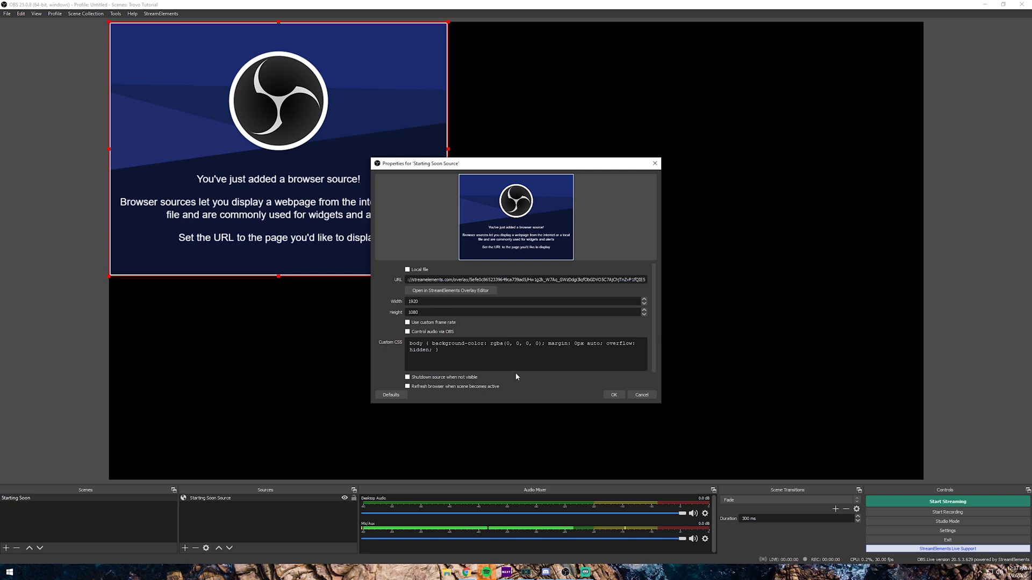
{"action": "left_click", "coordinate": [613, 396]}
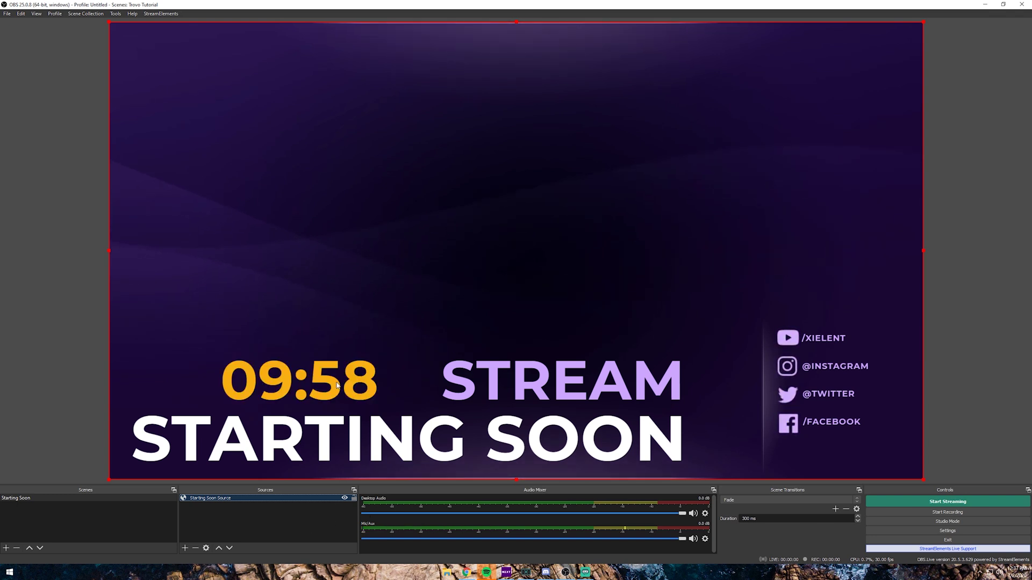
Enable 'Shutdown source when not visible' in the Starting Soon Source's properties.
{"action": "right_click", "coordinate": [228, 499]}
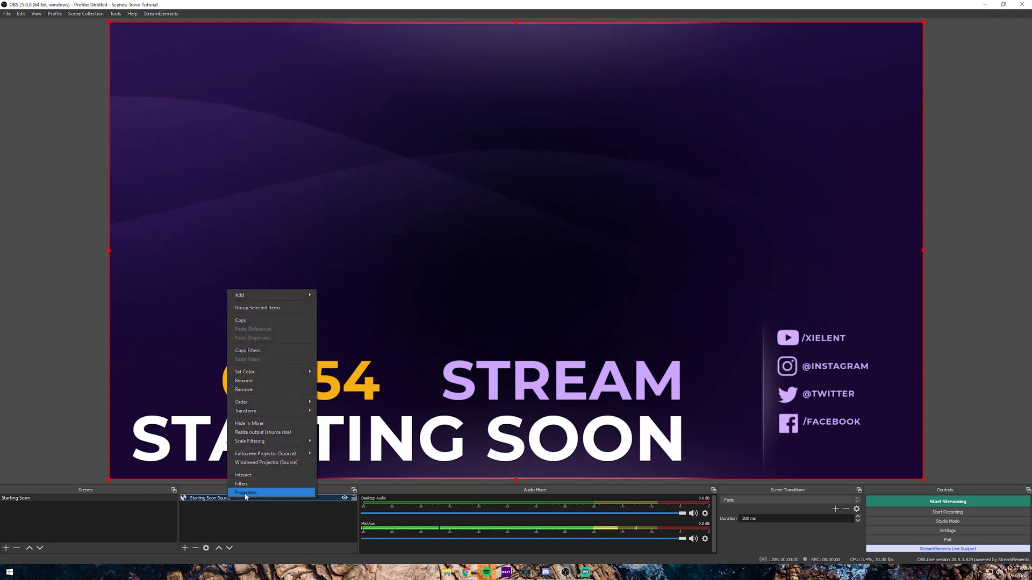
{"action": "left_click", "coordinate": [245, 494]}
{"action": "scroll", "coordinate": [473, 348], "scroll_direction": "down", "scroll_amount": 3}
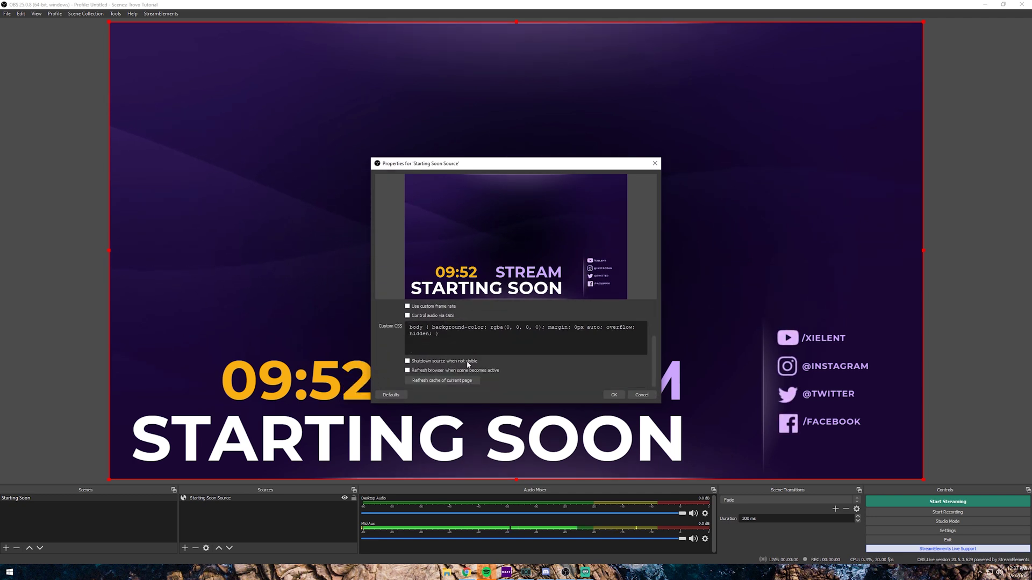
{"action": "left_click", "coordinate": [429, 366]}
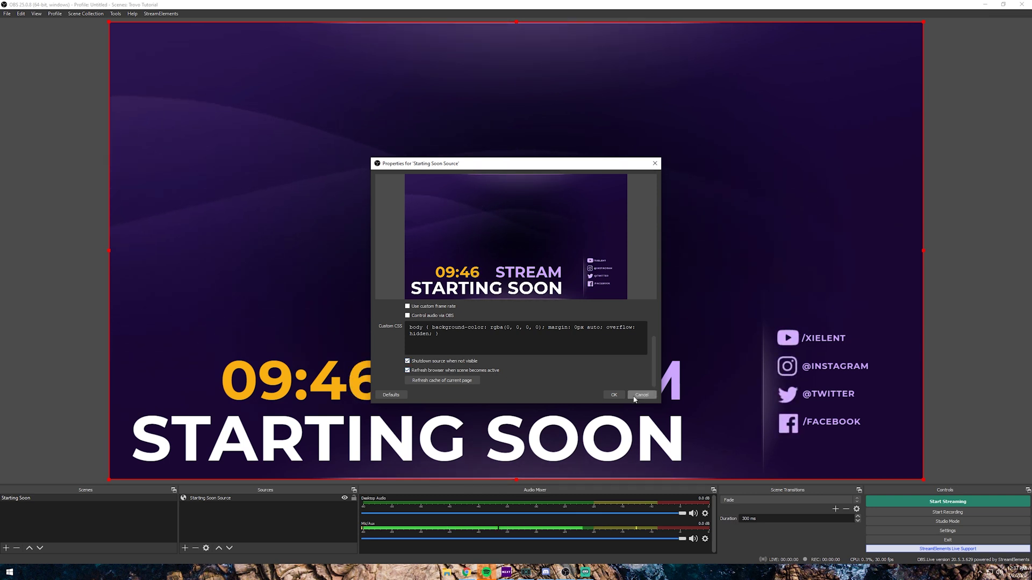
{"action": "left_click", "coordinate": [615, 395]}
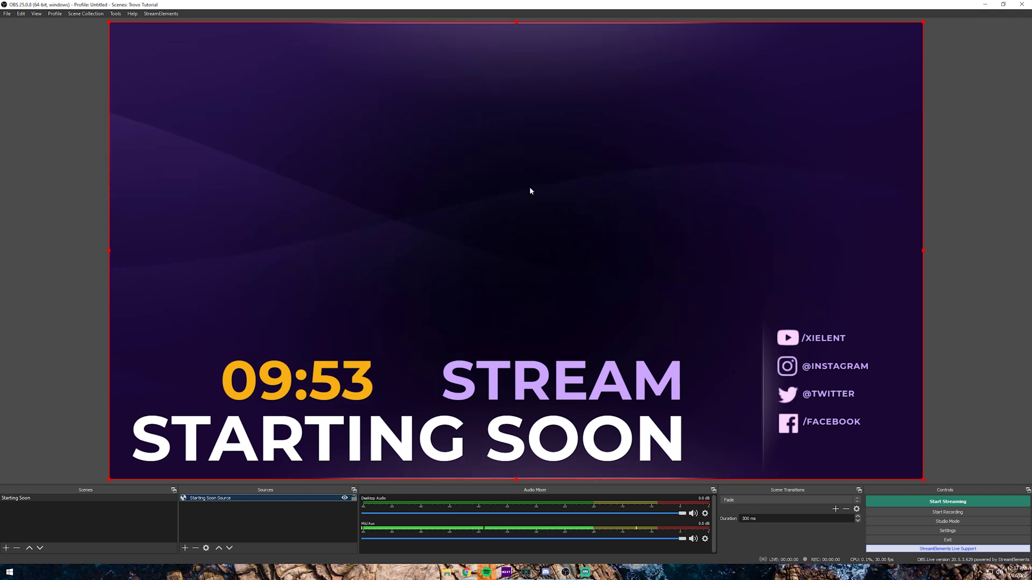
{"action": "left_click", "coordinate": [227, 529]}
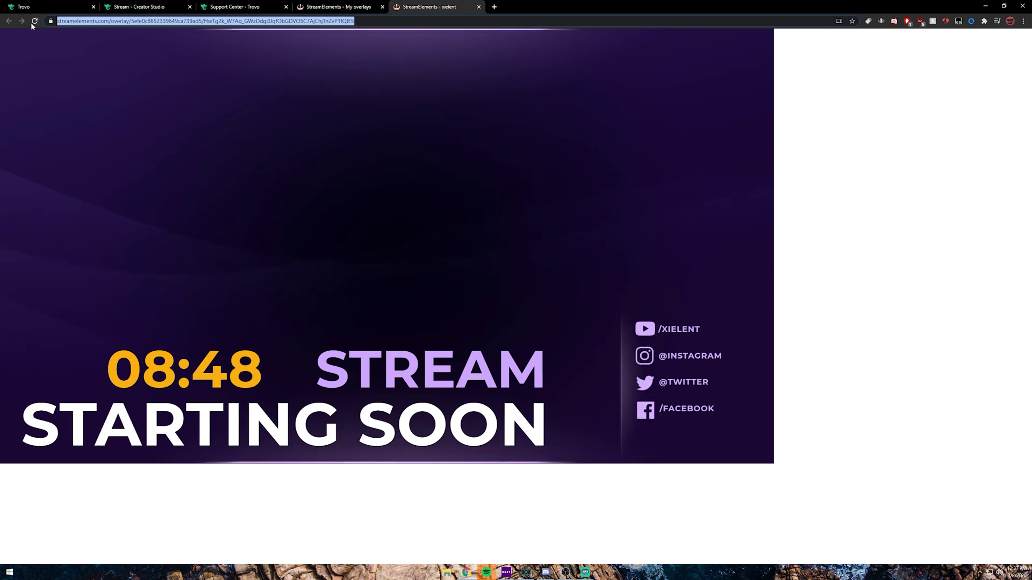
Open the Purple Wave Start overlay in the StreamElements editor.
{"action": "left_click", "coordinate": [341, 7]}
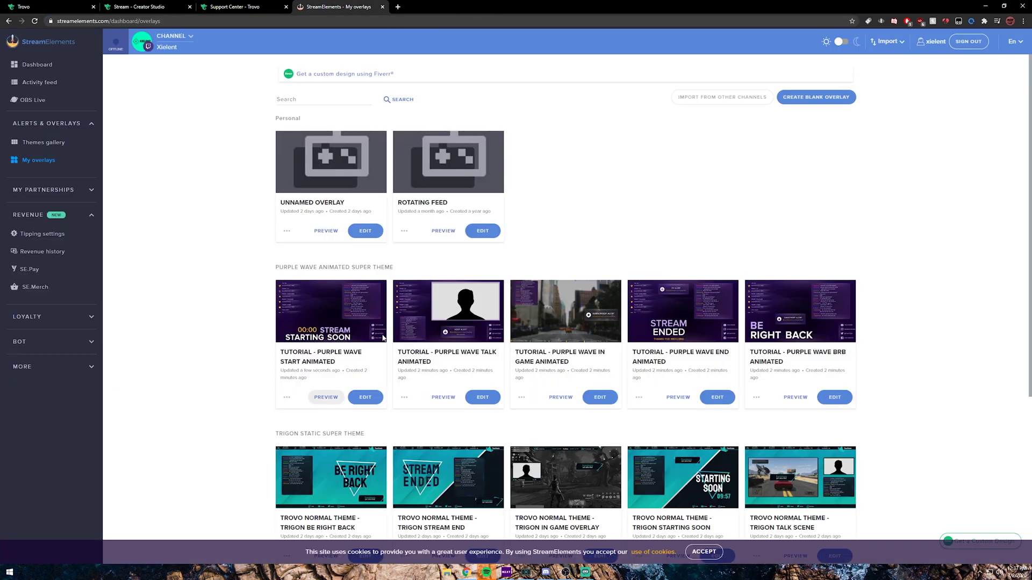
{"action": "left_click", "coordinate": [365, 398]}
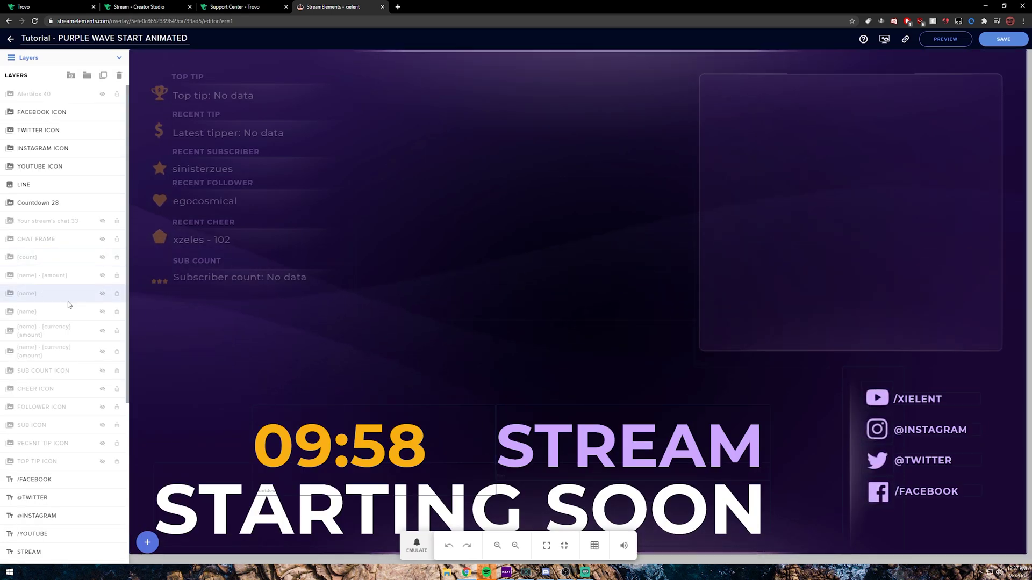
{"action": "scroll", "coordinate": [68, 305], "scroll_direction": "down", "scroll_amount": 3}
{"action": "left_click", "coordinate": [32, 377]}
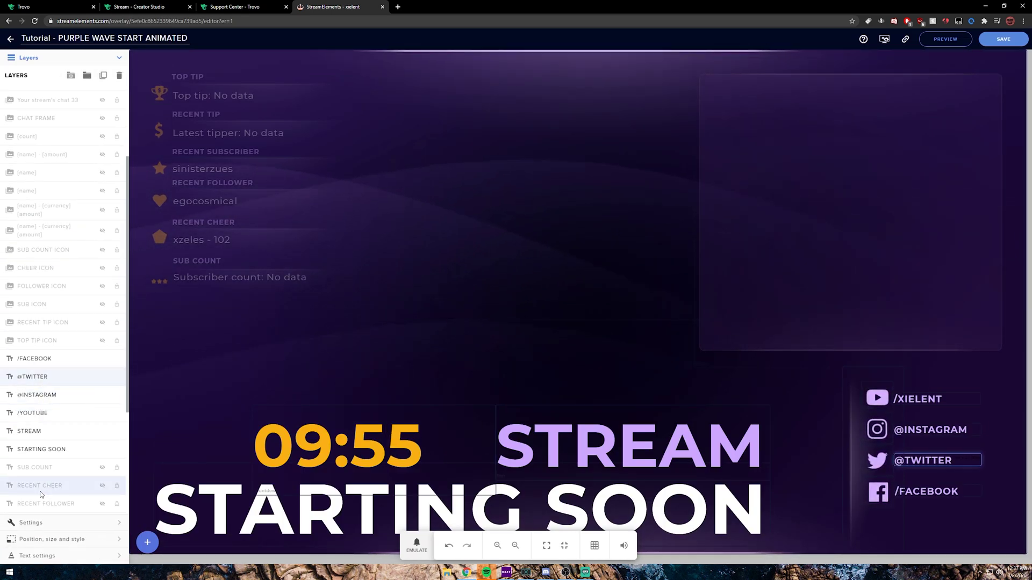
{"action": "left_click", "coordinate": [32, 523]}
{"action": "left_click", "coordinate": [56, 103]}
{"action": "key", "text": "BackSpace"}
{"action": "key", "text": "BackSpace"}
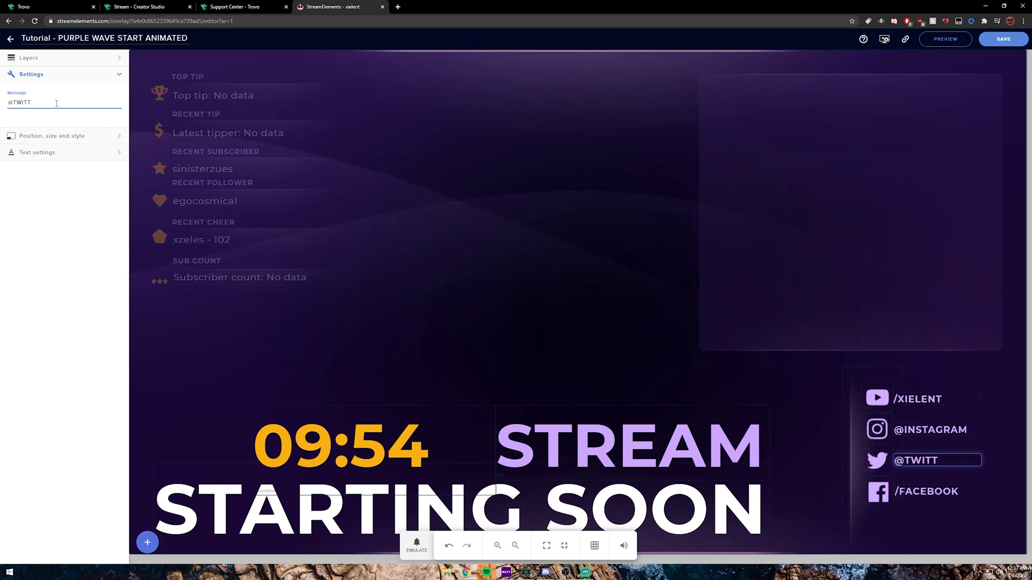
{"action": "key", "text": "BackSpace"}
{"action": "key", "text": "BackSpace"}
{"action": "key", "text": "BackSpace"}
{"action": "key", "text": "BackSpace"}
{"action": "key", "text": "BackSpace"}
{"action": "type", "text": "XIEL"}
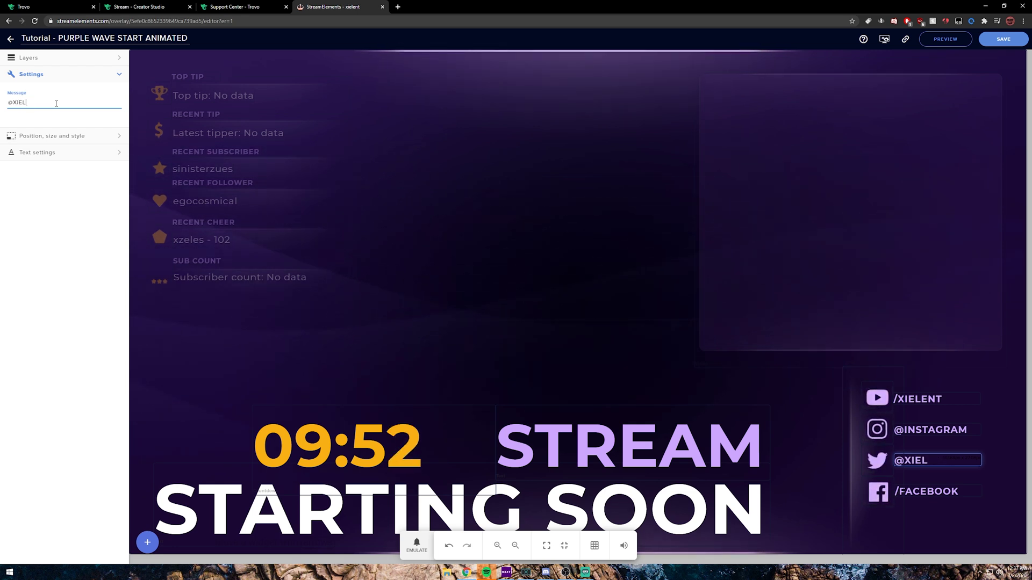
{"action": "type", "text": "ENTTV"}
{"action": "left_click", "coordinate": [1010, 40]}
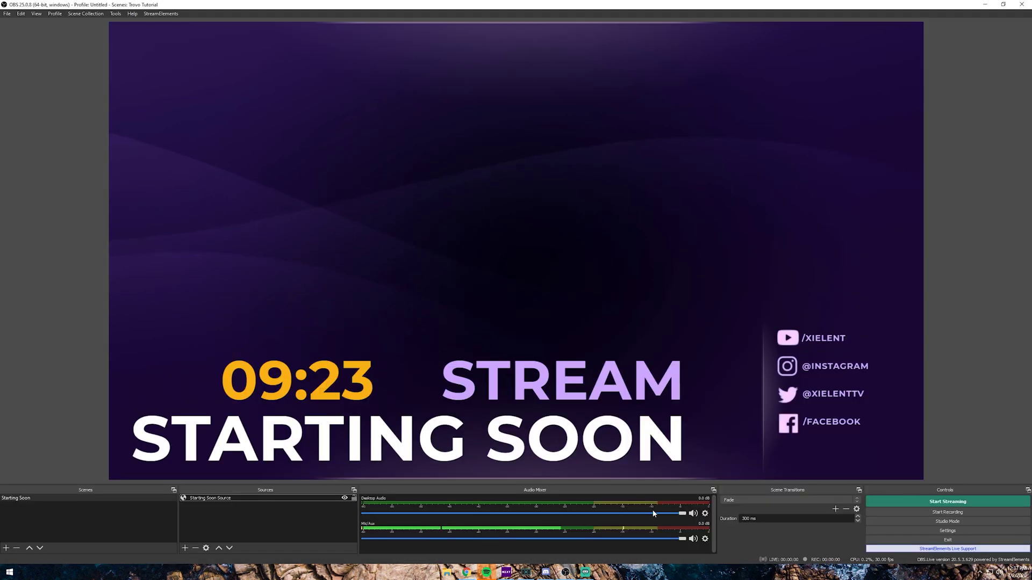
Select the Starting Soon overlay in the OBS preview to confirm the updated Twitter handle.
{"action": "left_click", "coordinate": [806, 390]}
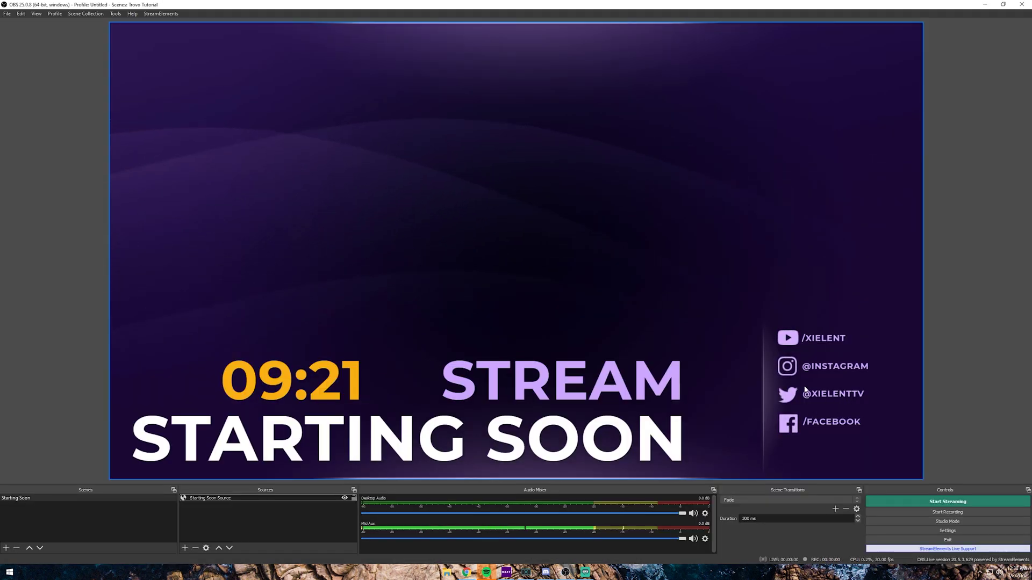